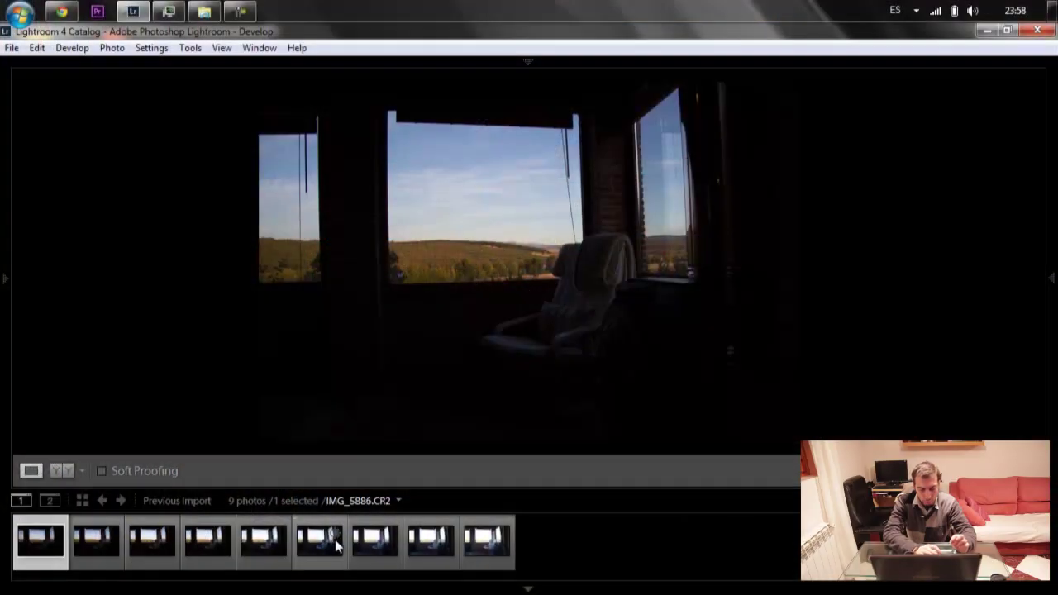
Step: Hide the filmstrip and show the right panel with the histogram and Basic adjustments
{"action": "left_click", "coordinate": [529, 590]}
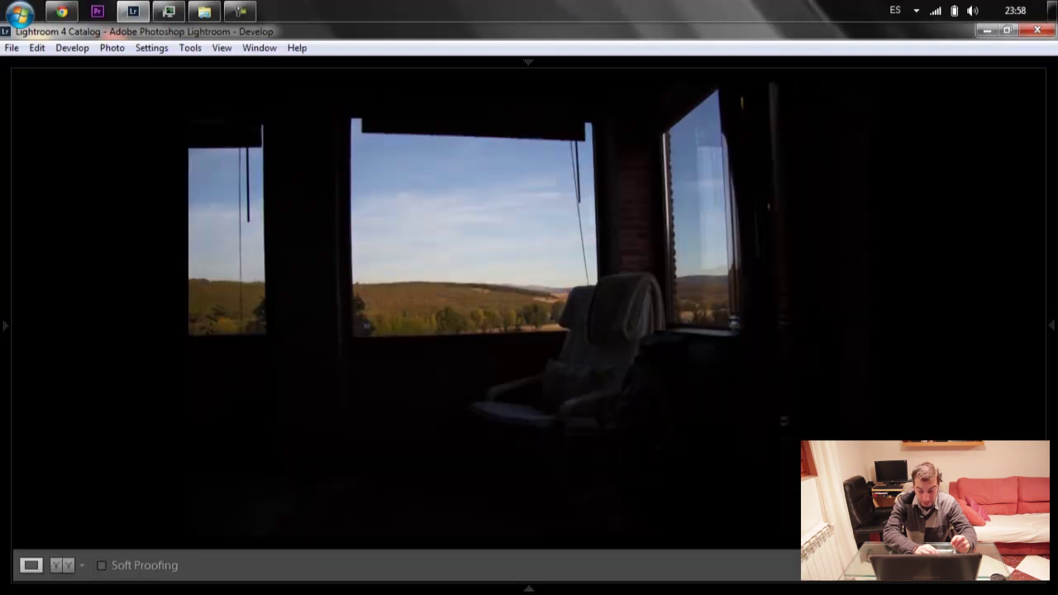
{"action": "left_click", "coordinate": [529, 590]}
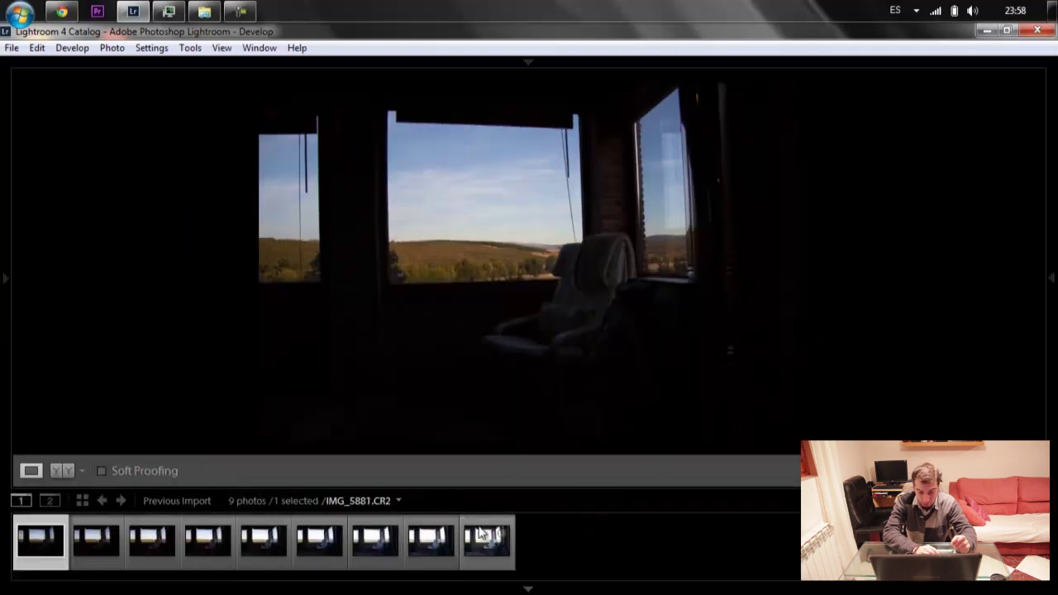
{"action": "left_click", "coordinate": [529, 590]}
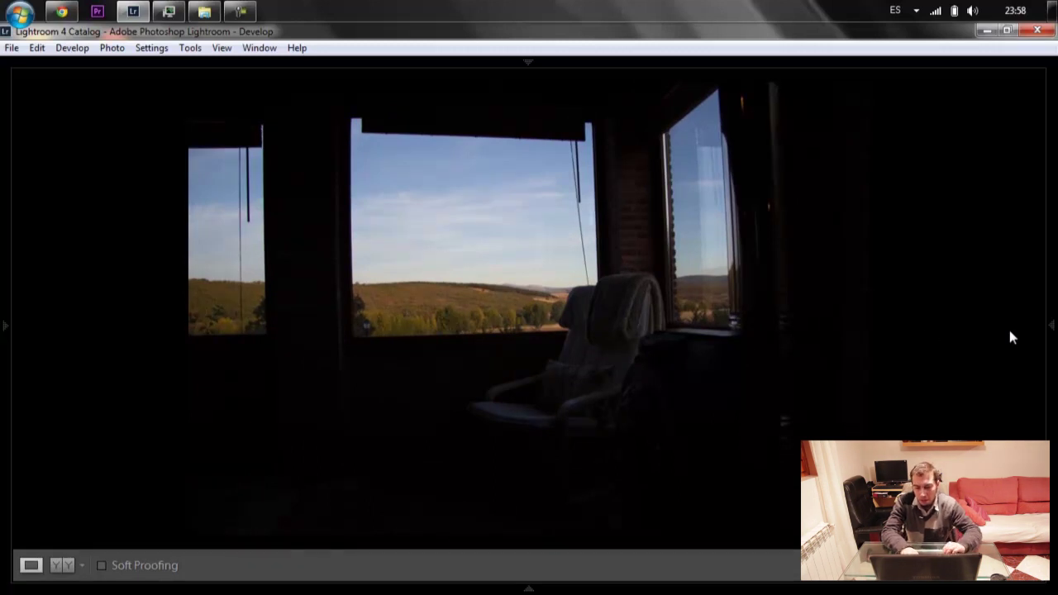
{"action": "left_click", "coordinate": [1052, 325]}
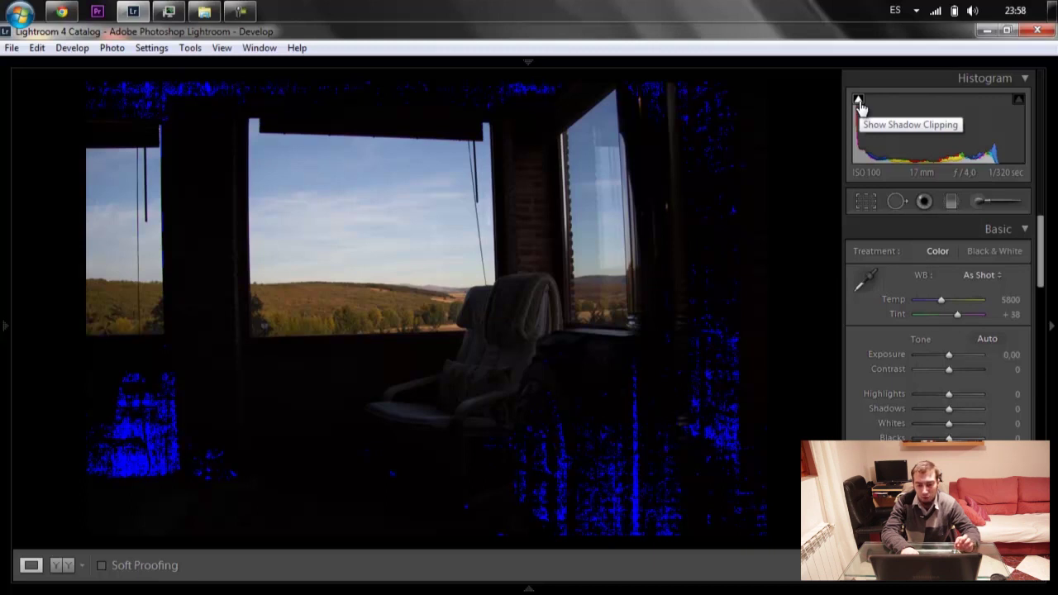
Step: Enable highlight clipping, step through every bracketed exposure, then open the 1/80 s frame
{"action": "left_click", "coordinate": [1018, 99]}
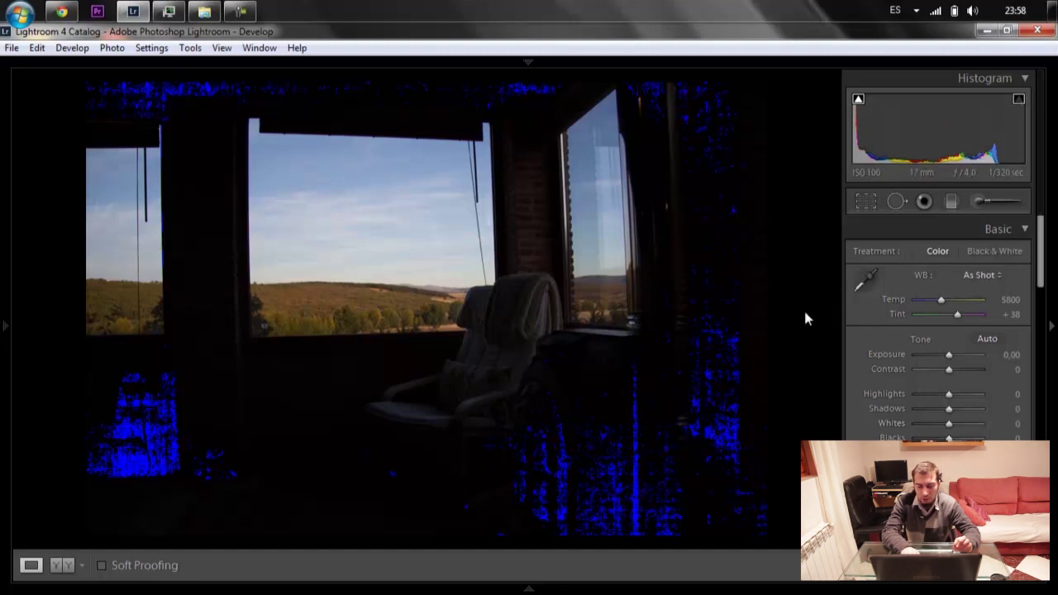
{"action": "key", "text": "Right"}
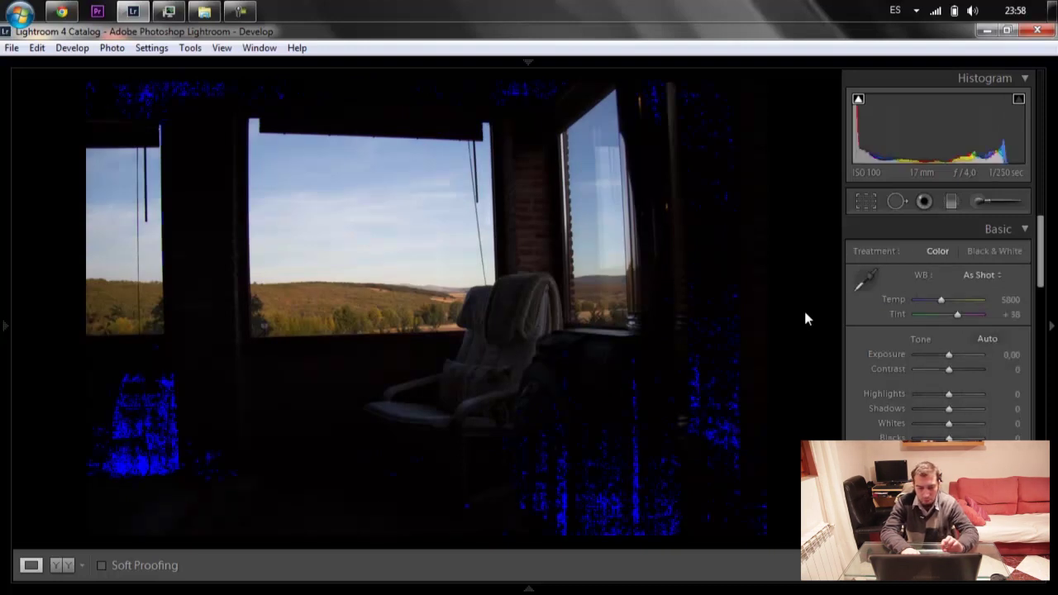
{"action": "key", "text": "Right"}
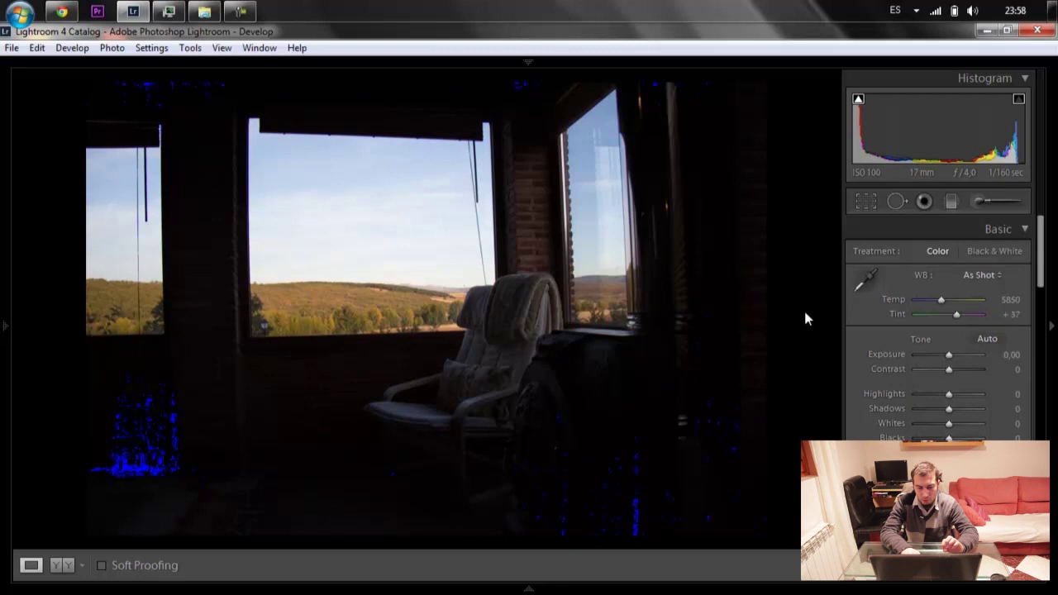
{"action": "key", "text": "Right"}
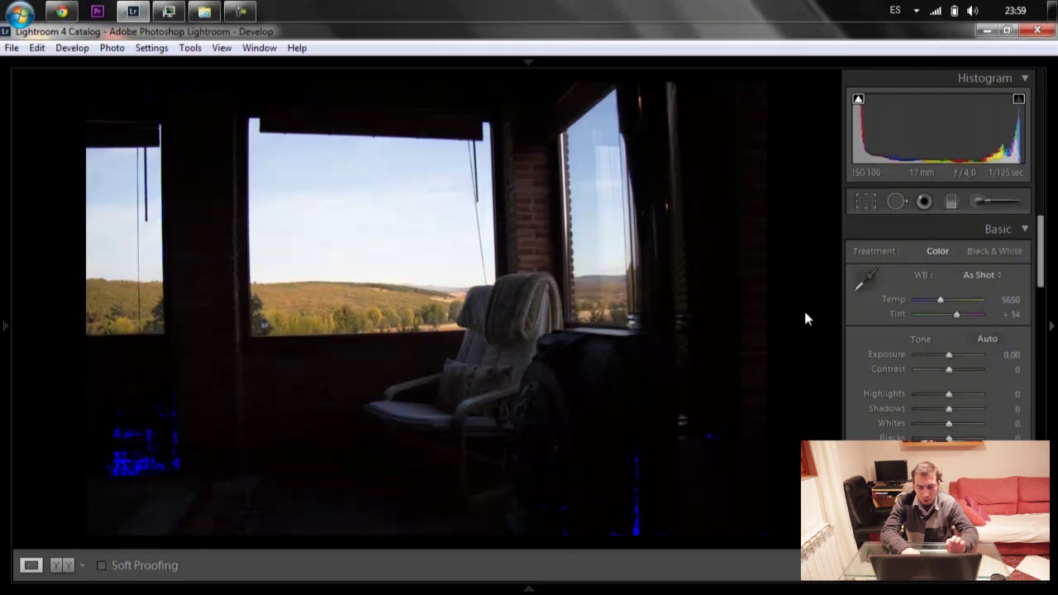
{"action": "key", "text": "Right"}
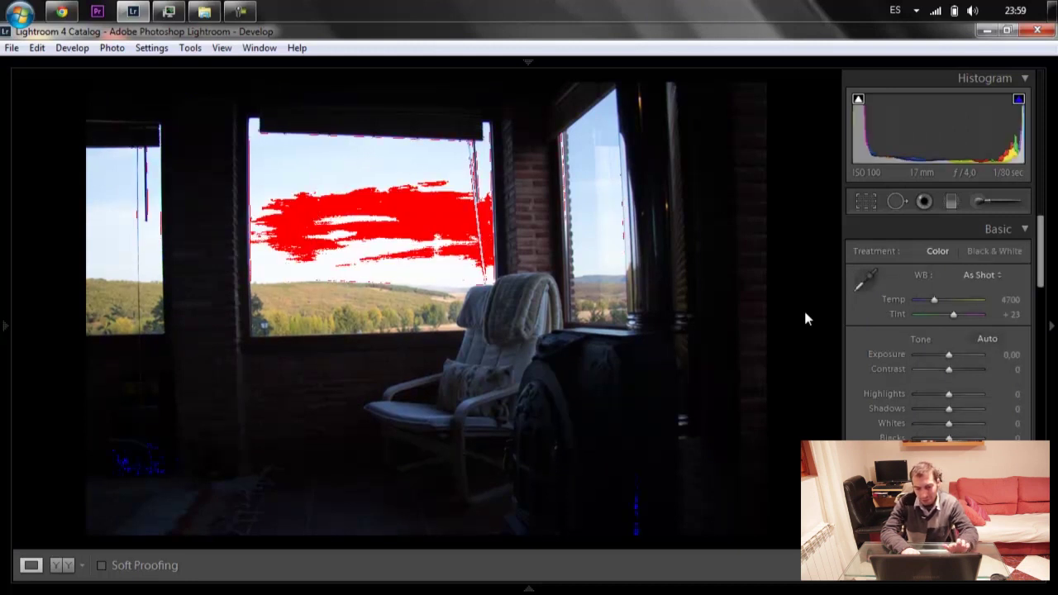
{"action": "key", "text": "Right"}
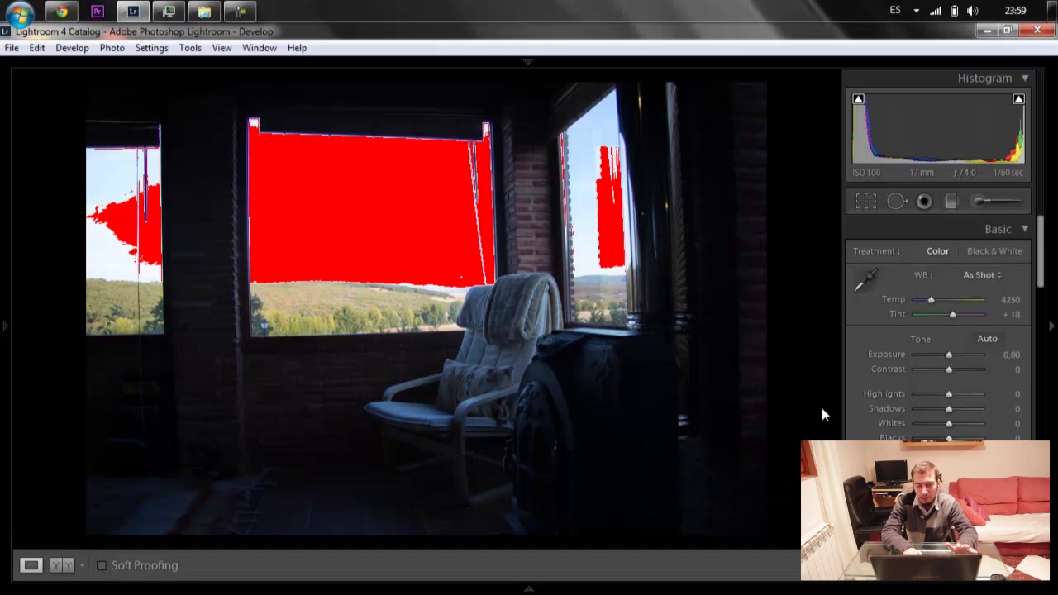
{"action": "key", "text": "Right"}
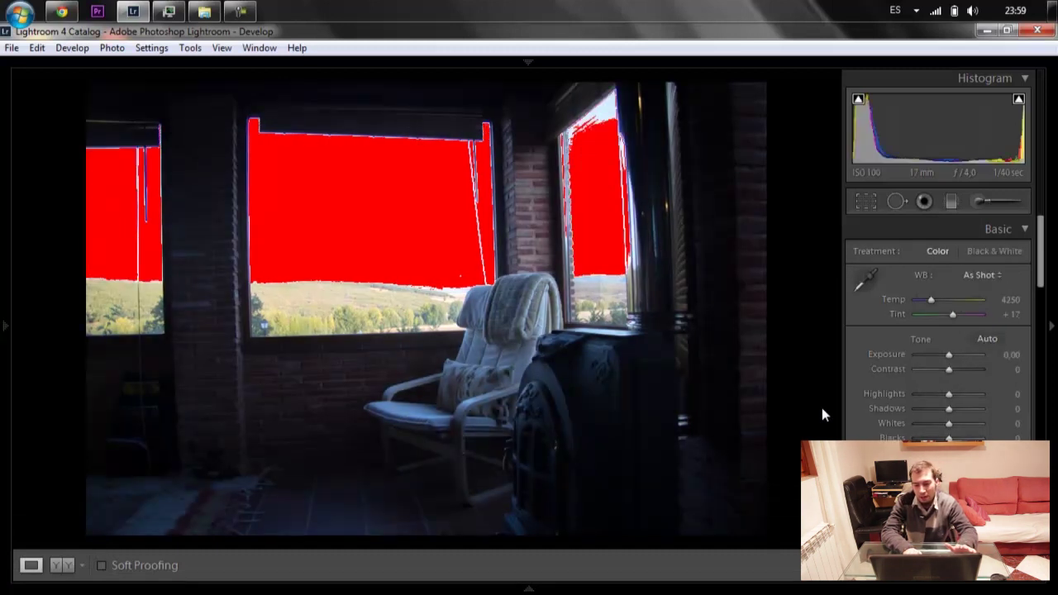
{"action": "key", "text": "Right"}
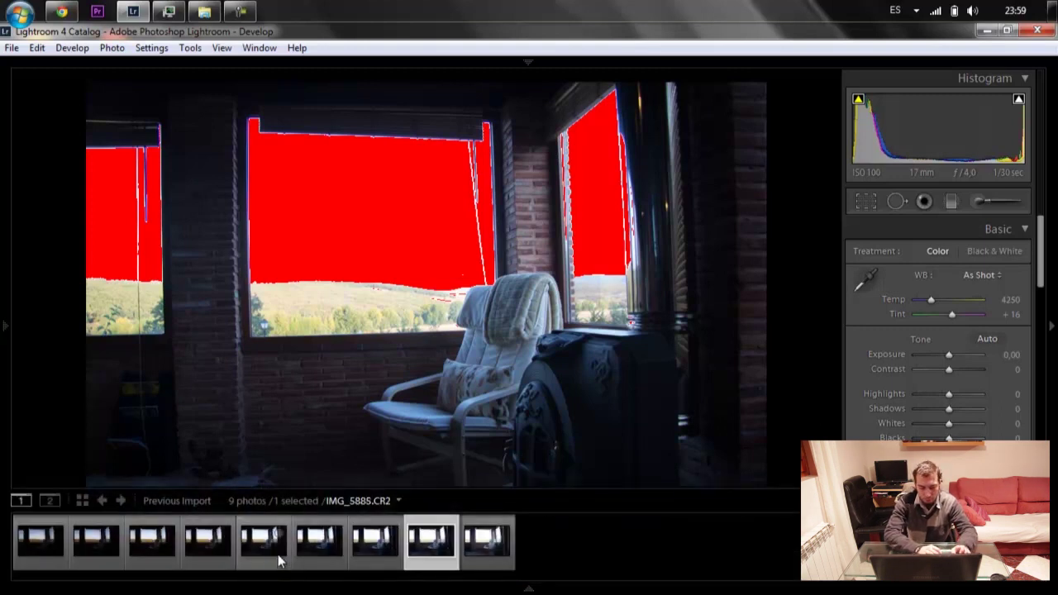
{"action": "left_click", "coordinate": [268, 555]}
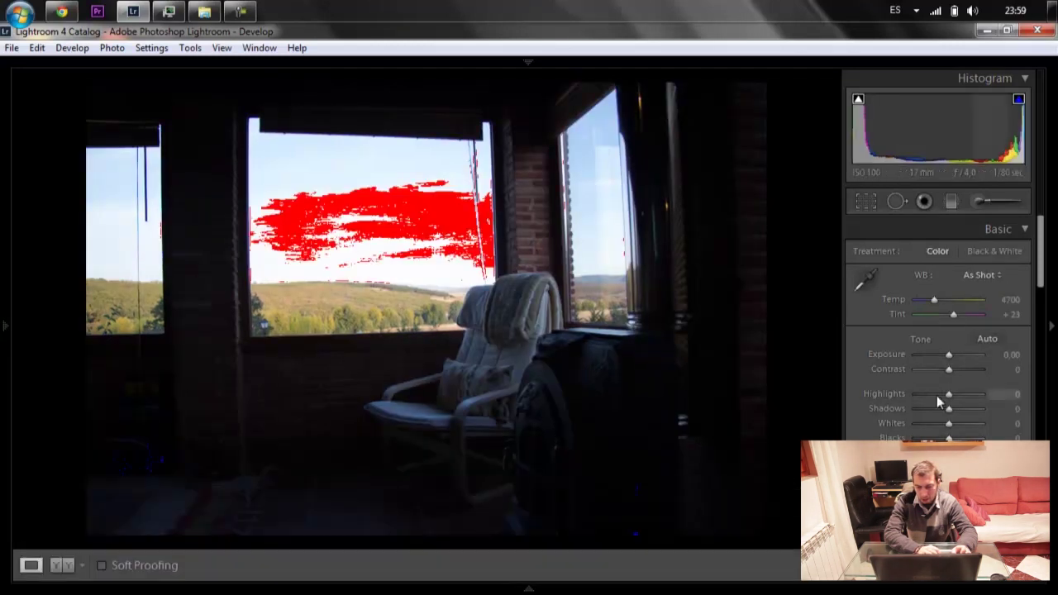
Step: Try Highlights -100, Shadows +100, Contrast +31 and a warmer Temp of 5810
{"action": "left_click", "coordinate": [913, 395]}
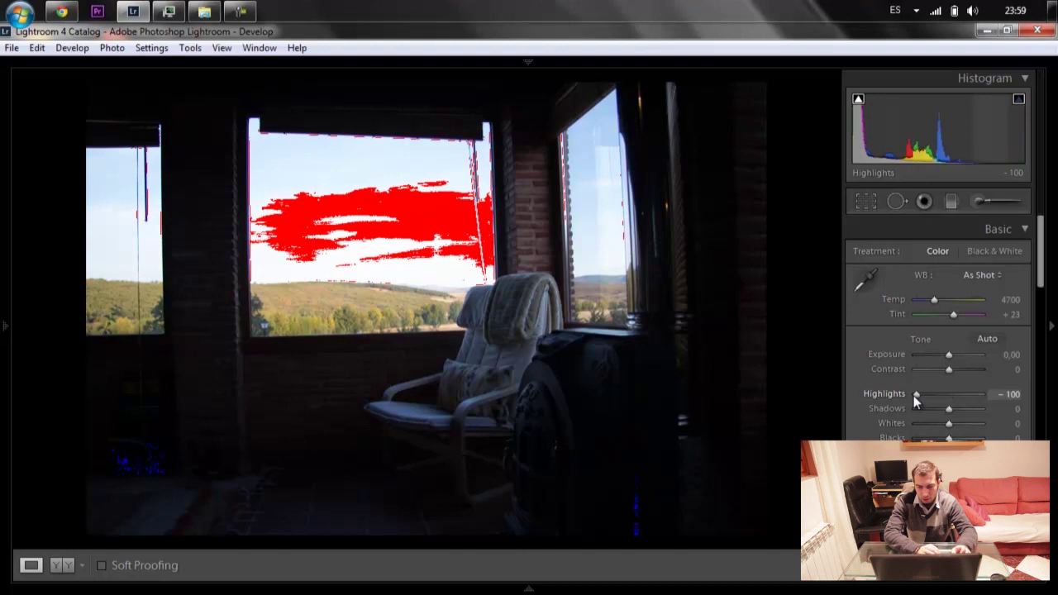
{"action": "left_click", "coordinate": [981, 410]}
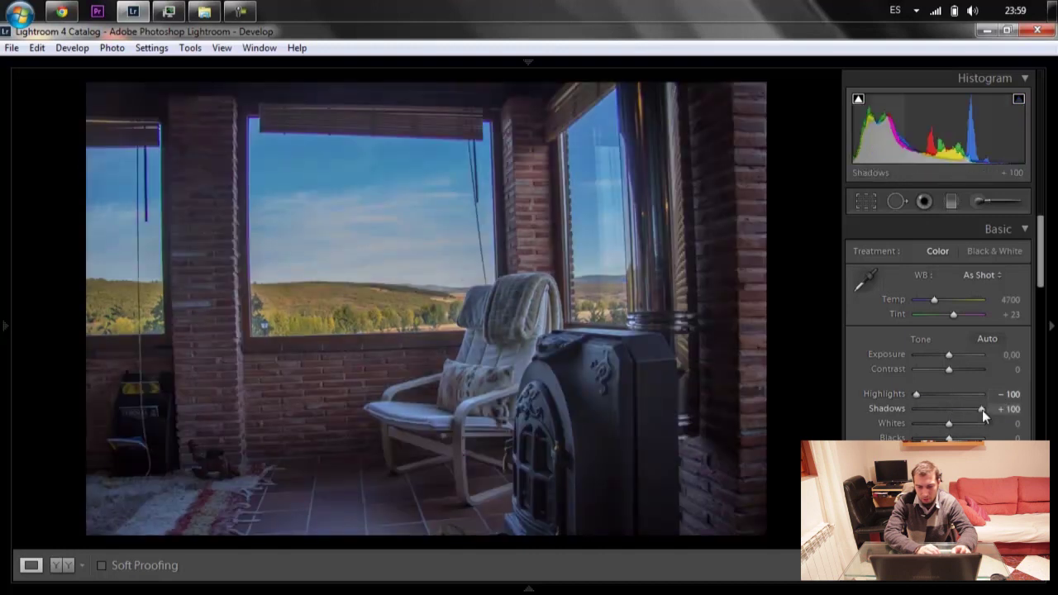
{"action": "left_click_drag", "start_coordinate": [948, 369], "coordinate": [958, 370]}
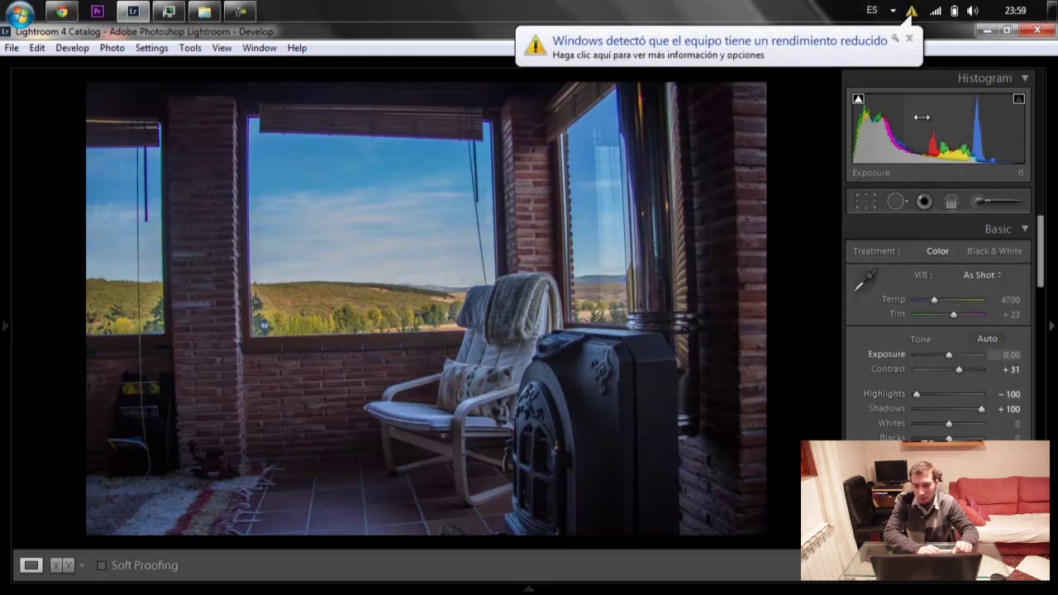
{"action": "left_click", "coordinate": [908, 39]}
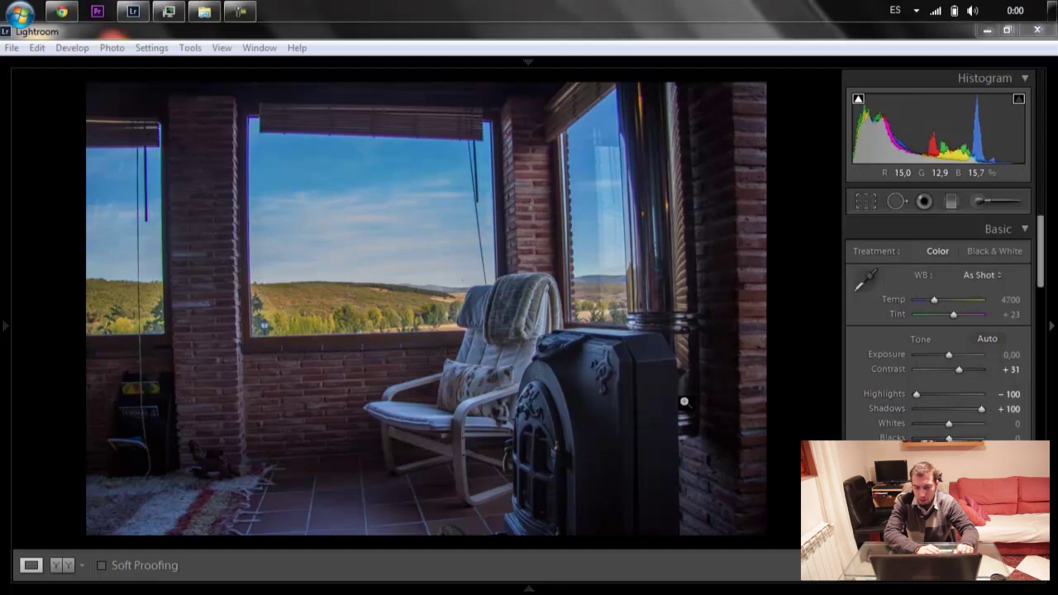
{"action": "left_click_drag", "start_coordinate": [935, 302], "coordinate": [941, 301]}
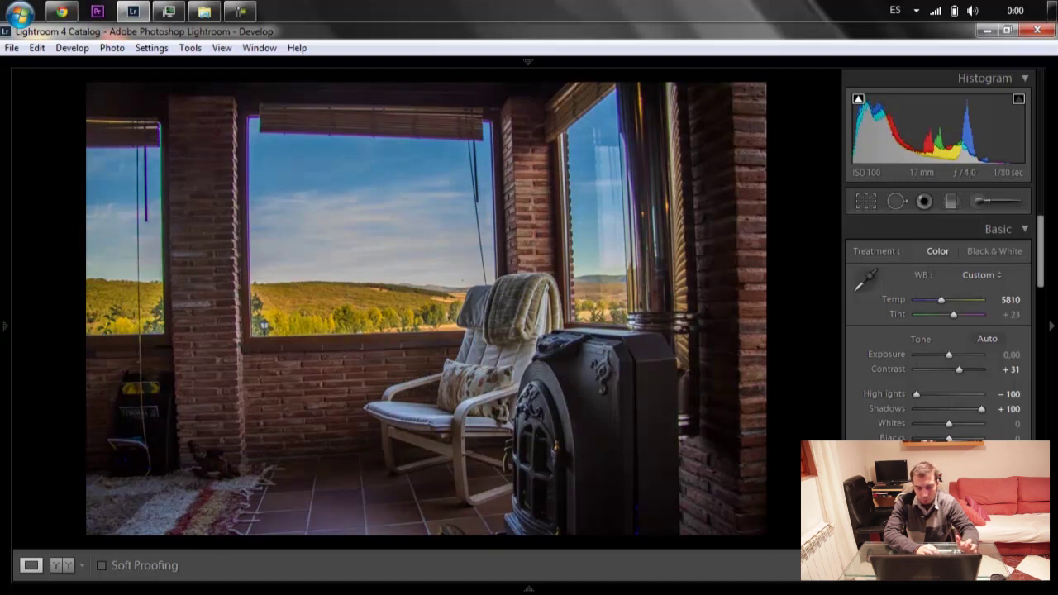
Step: Show the filmstrip, reset the Basic panel, and minimize Lightroom to the 141CANON folder
{"action": "key", "text": "F6"}
{"action": "key", "text": "F6"}
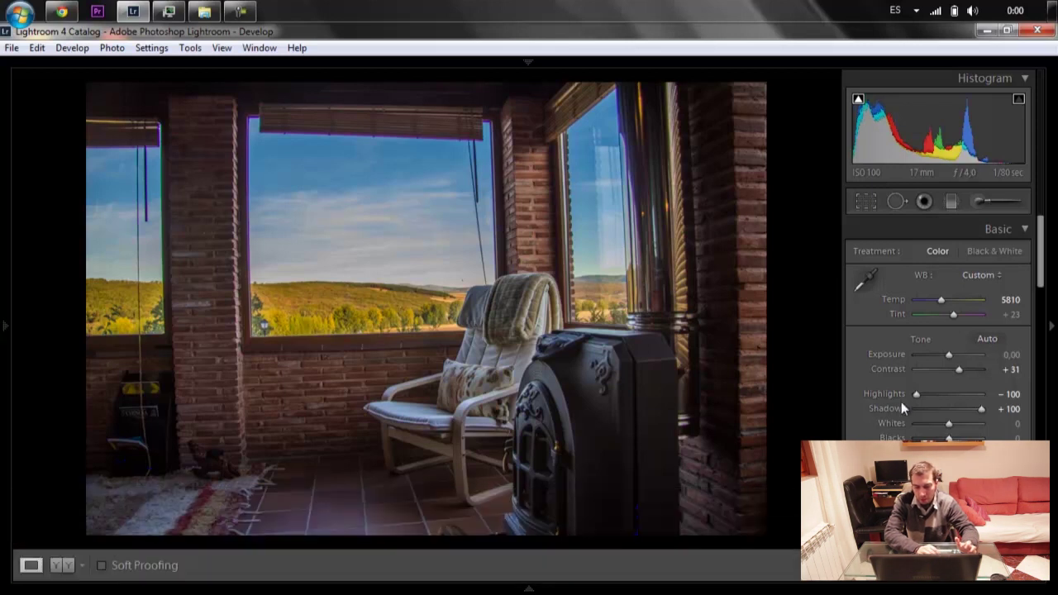
{"action": "key", "text": "ctrl+shift+r"}
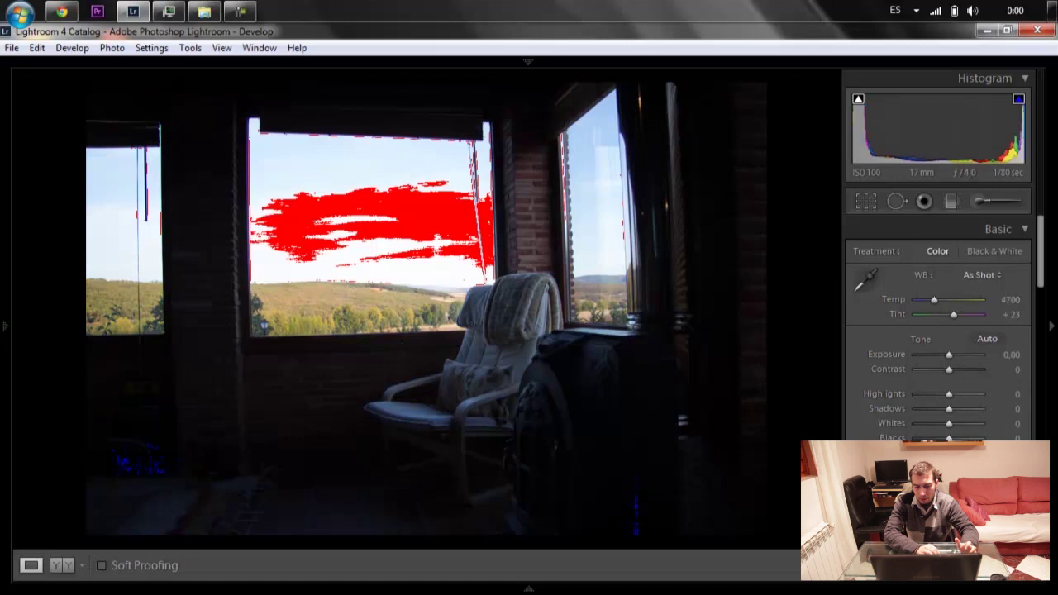
{"action": "left_click", "coordinate": [984, 35]}
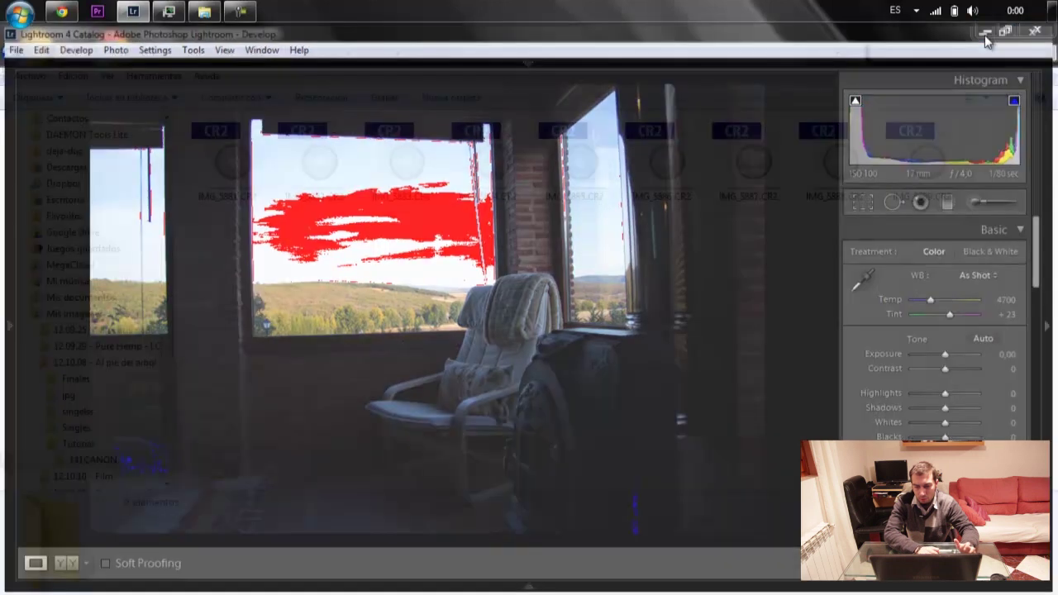
Step: Search the Start menu for 'photoma' and launch Photomatix Pro 4.1.3 (32-bit)
{"action": "left_click", "coordinate": [22, 28]}
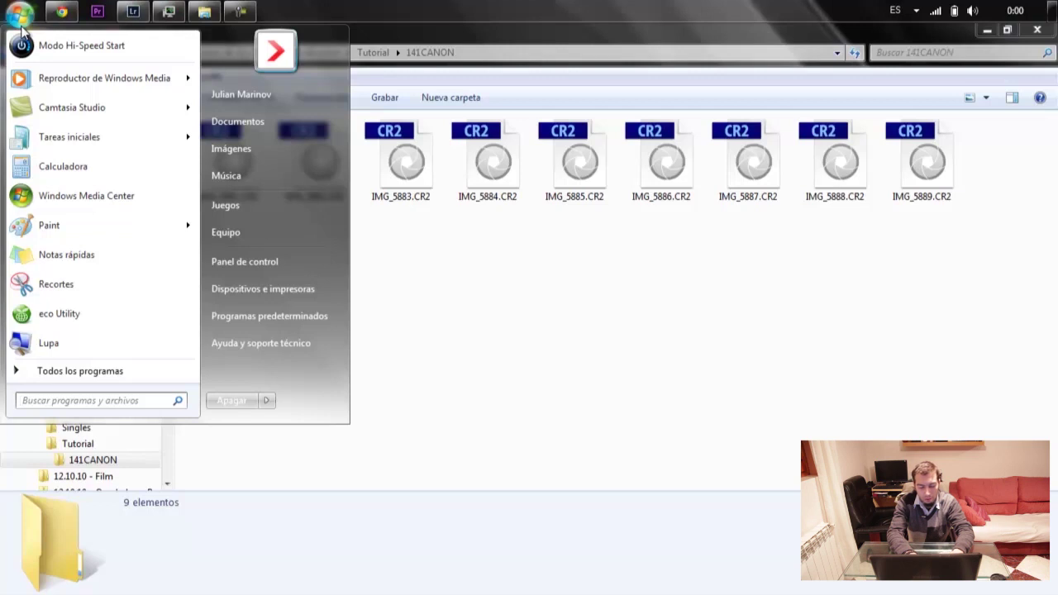
{"action": "type", "text": "photoma"}
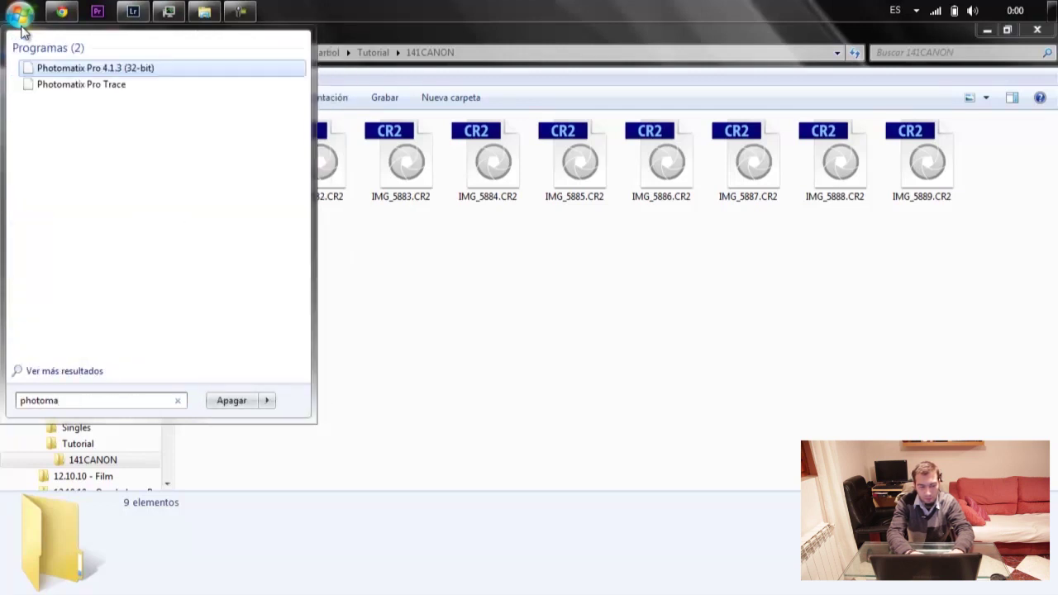
{"action": "left_click", "coordinate": [94, 71]}
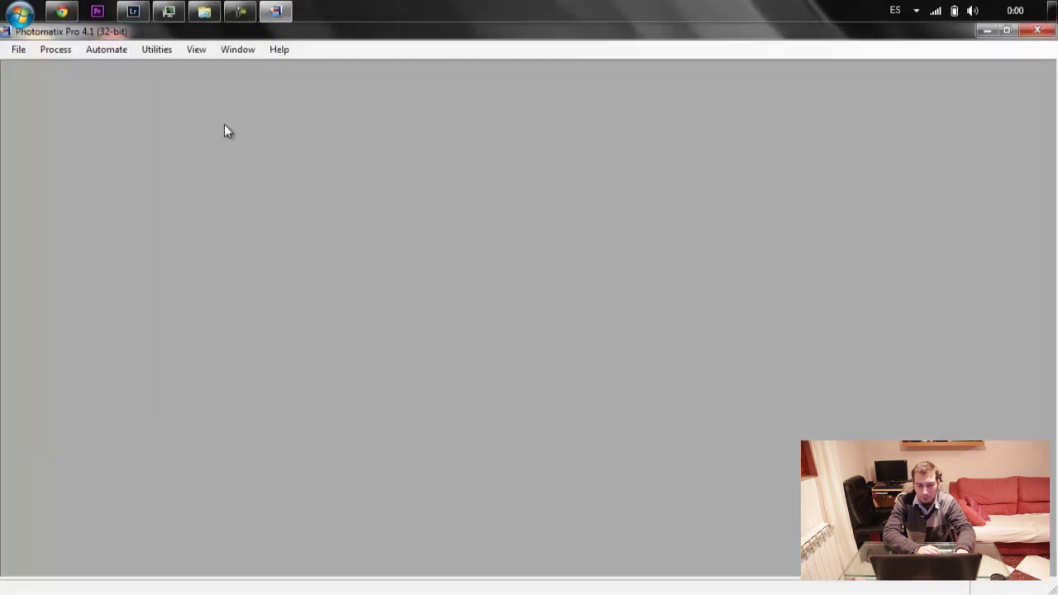
Step: Drag the nine CR2 files IMG_5881–IMG_5889 onto Photomatix and accept merging them for HDR
{"action": "left_click", "coordinate": [278, 12]}
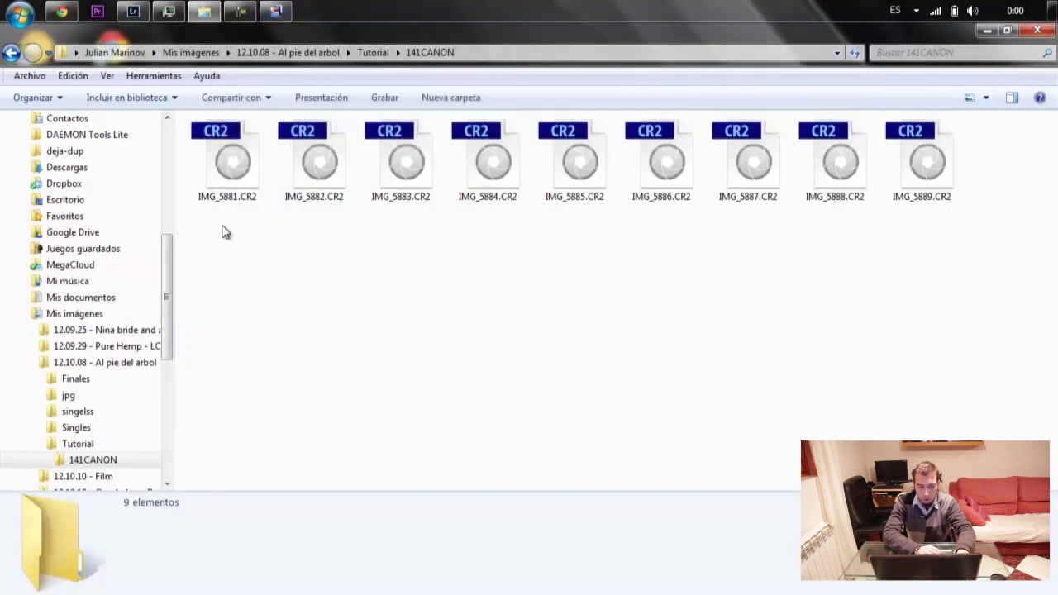
{"action": "mouse_move", "coordinate": [221, 225]}
{"action": "left_mouse_down"}
{"action": "mouse_move", "coordinate": [415, 153]}
{"action": "mouse_move", "coordinate": [925, 161]}
{"action": "left_mouse_up"}
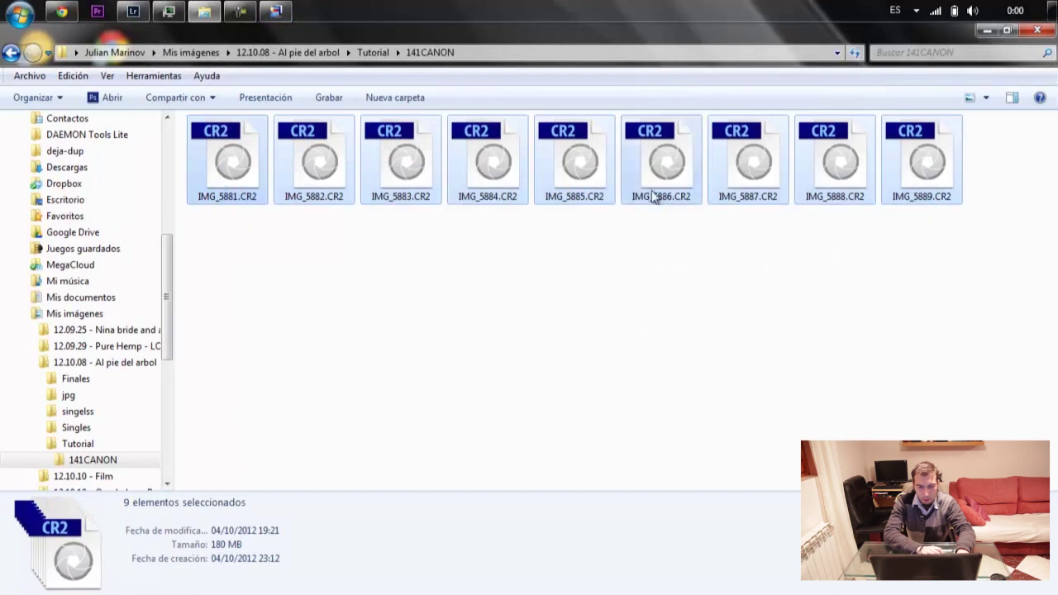
{"action": "mouse_move", "coordinate": [236, 165]}
{"action": "left_mouse_down"}
{"action": "mouse_move", "coordinate": [279, 48]}
{"action": "mouse_move", "coordinate": [324, 275]}
{"action": "left_mouse_up"}
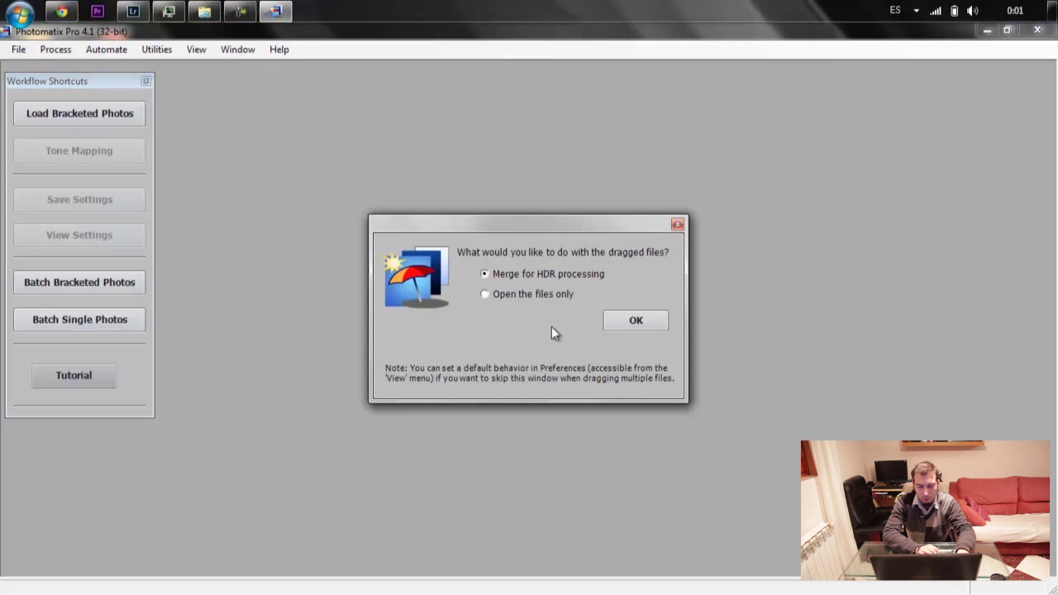
{"action": "left_click", "coordinate": [649, 325]}
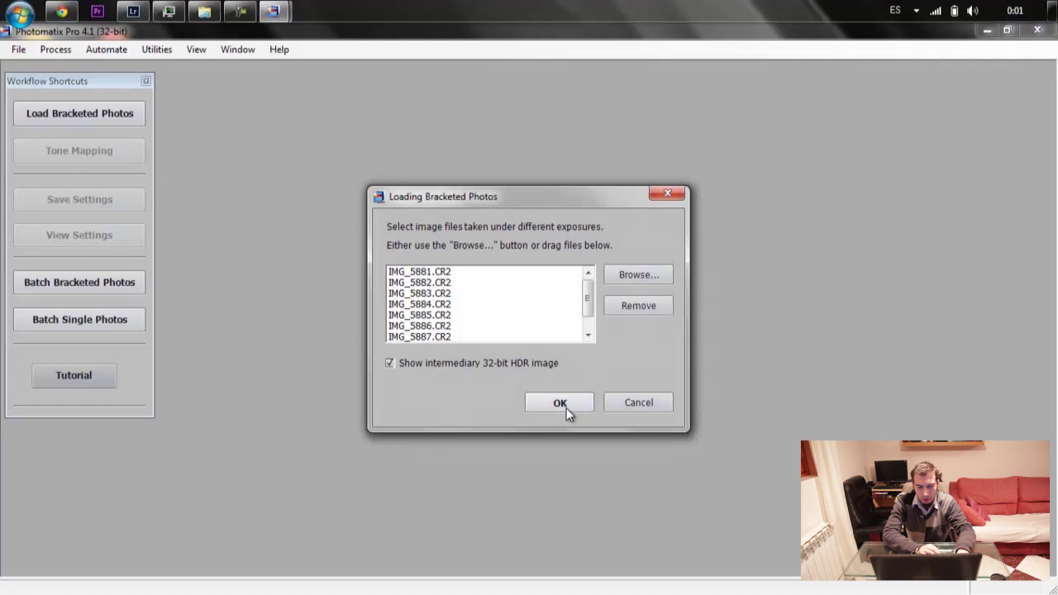
{"action": "left_click", "coordinate": [566, 407]}
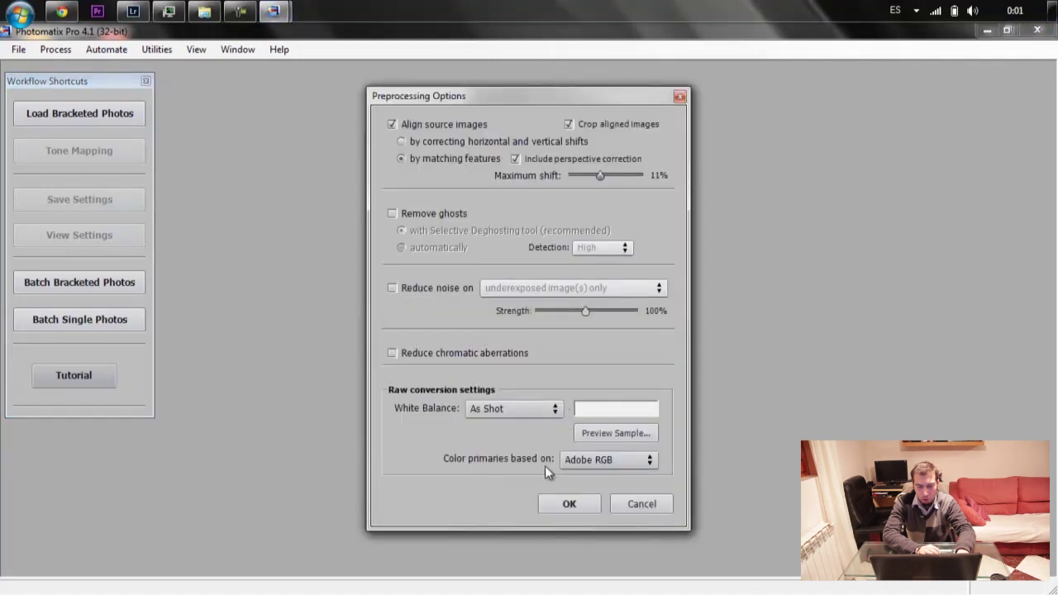
Step: Start RAW conversion and keep the current Windows colour scheme until IMG_5881And8more opens
{"action": "left_click", "coordinate": [569, 506]}
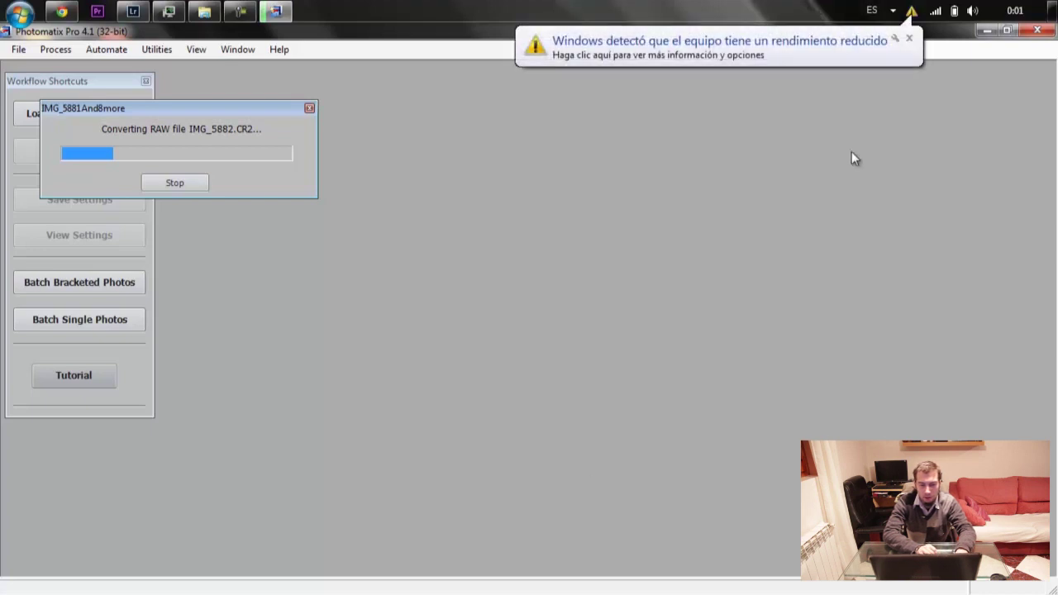
{"action": "left_click", "coordinate": [855, 60]}
{"action": "left_click", "coordinate": [628, 305]}
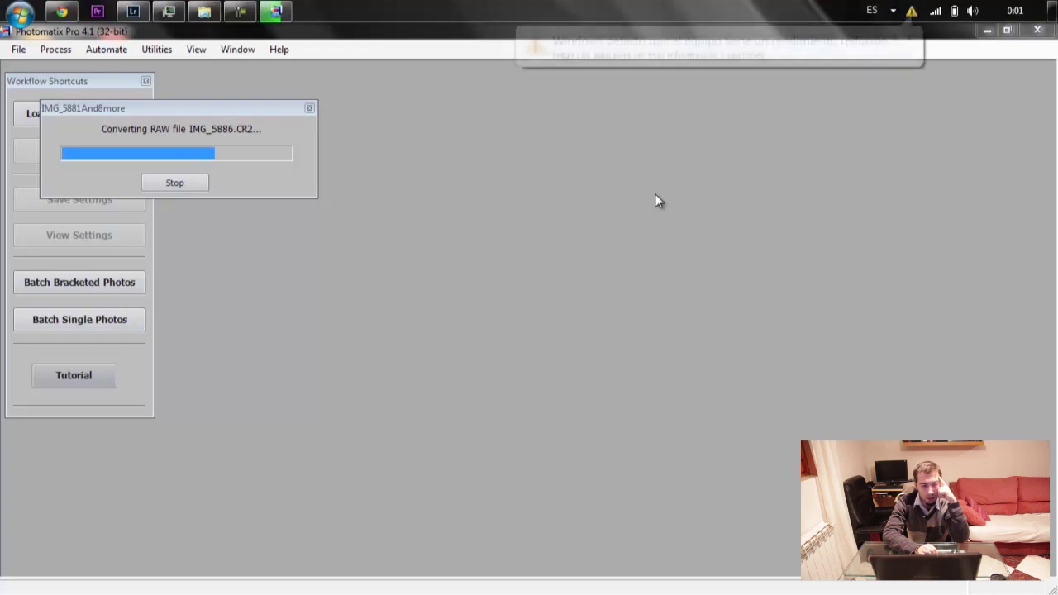
{"action": "left_click", "coordinate": [691, 45]}
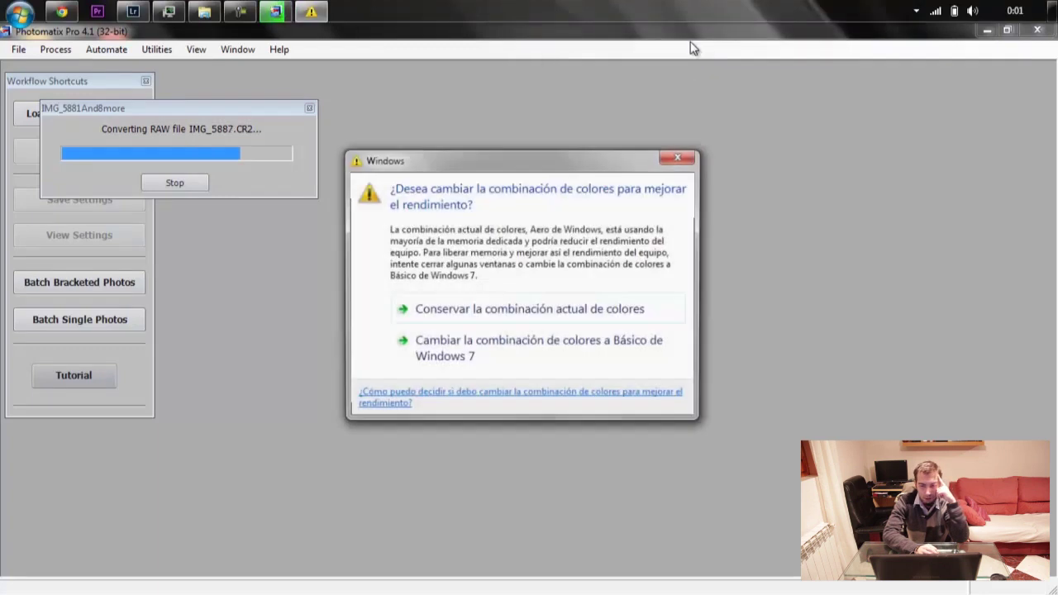
{"action": "left_click", "coordinate": [487, 318]}
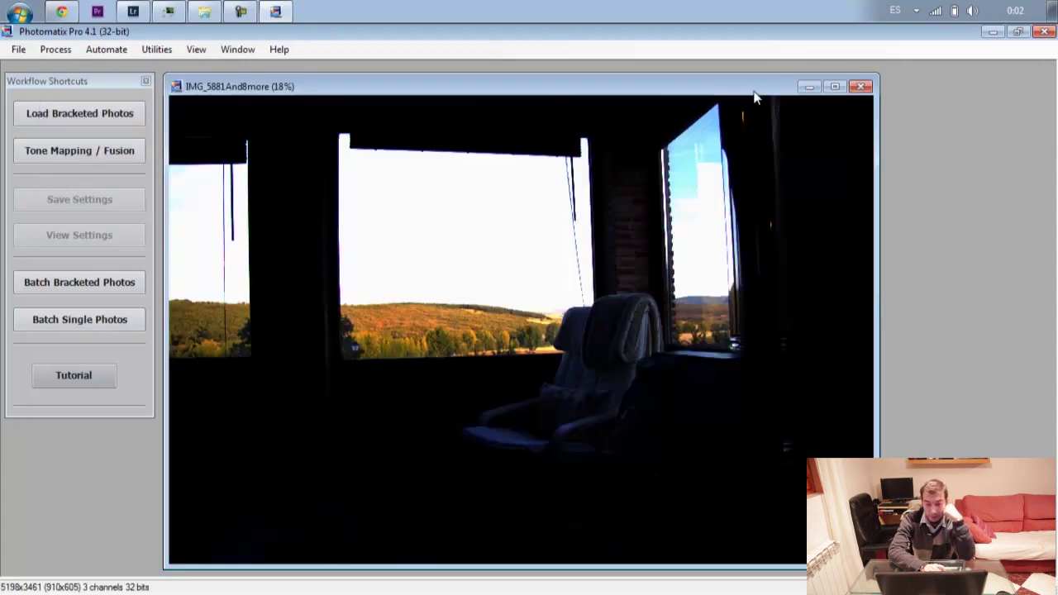
Step: Move the merged HDR window aside and open Tone Mapping / Fusion
{"action": "left_click_drag", "start_coordinate": [753, 89], "coordinate": [821, 89]}
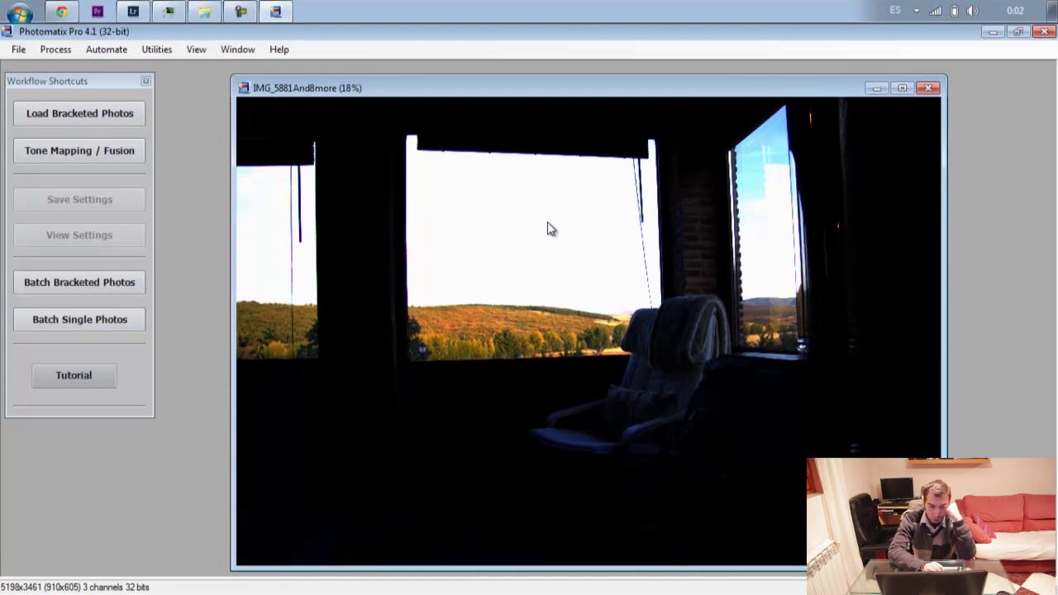
{"action": "left_click", "coordinate": [43, 157]}
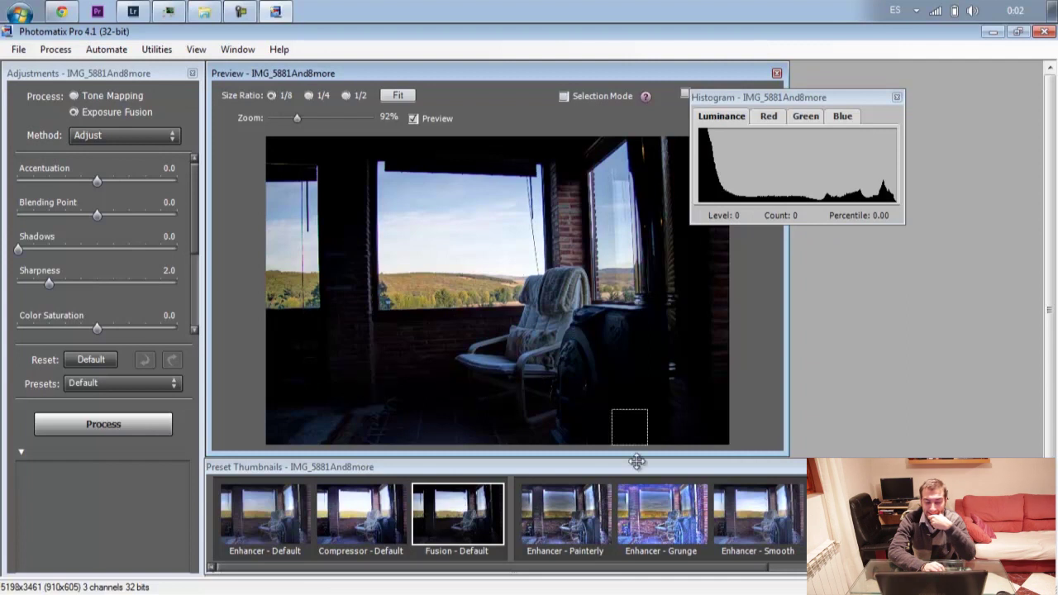
Step: Compare the Grunge, Painterly and Compressor presets, settling on Enhancer - Default
{"action": "left_click", "coordinate": [650, 529]}
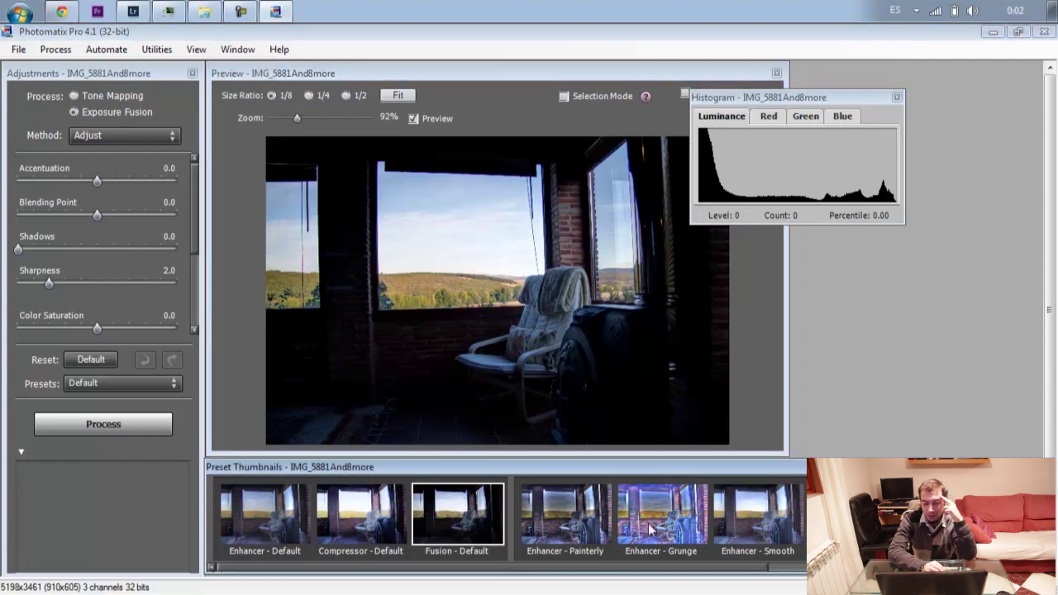
{"action": "left_click", "coordinate": [590, 530]}
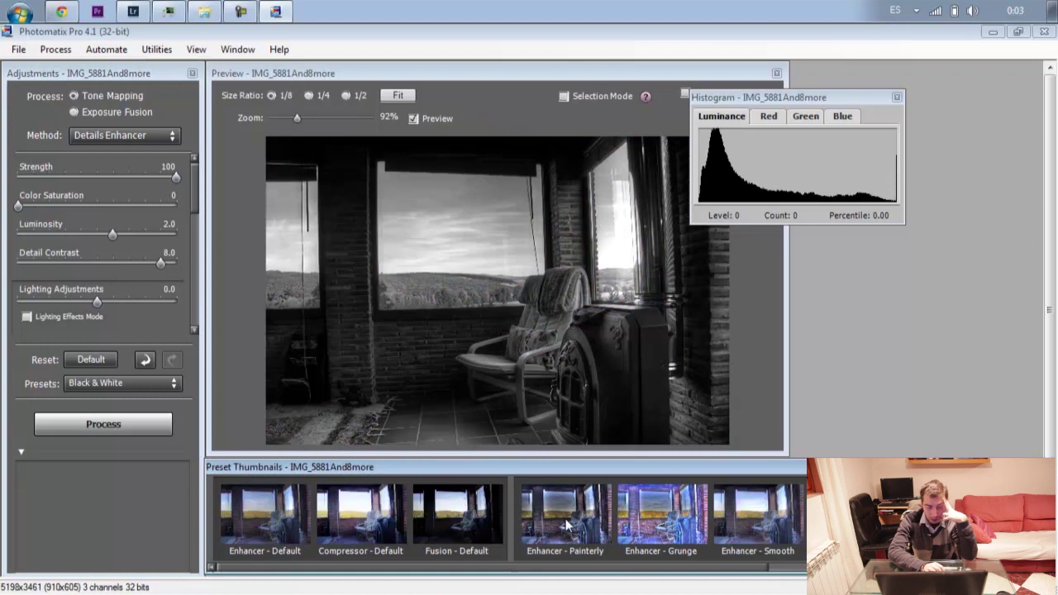
{"action": "left_click", "coordinate": [263, 515]}
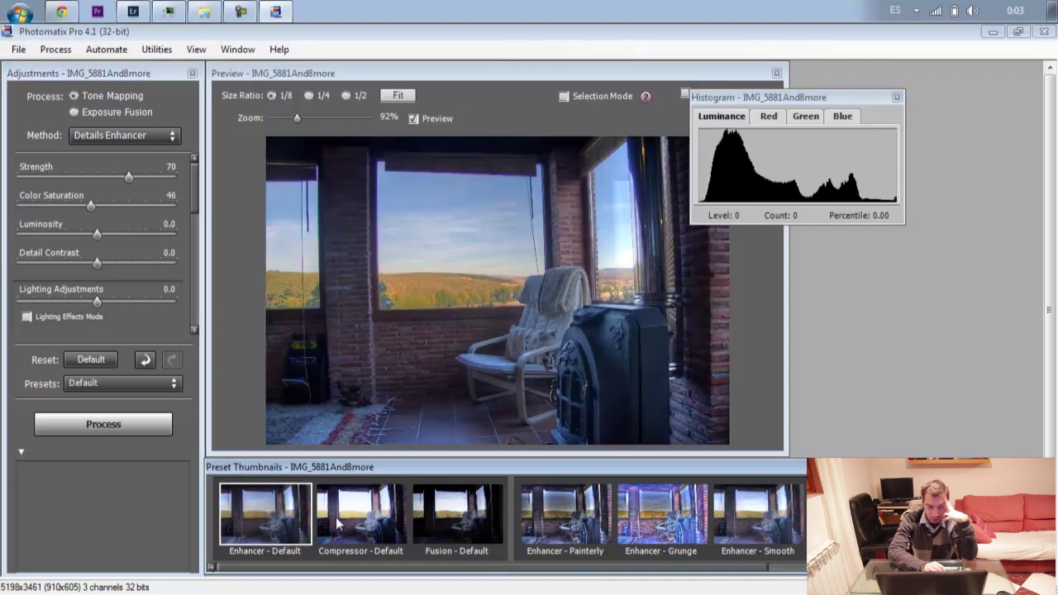
{"action": "left_click", "coordinate": [338, 520]}
{"action": "left_click", "coordinate": [267, 522]}
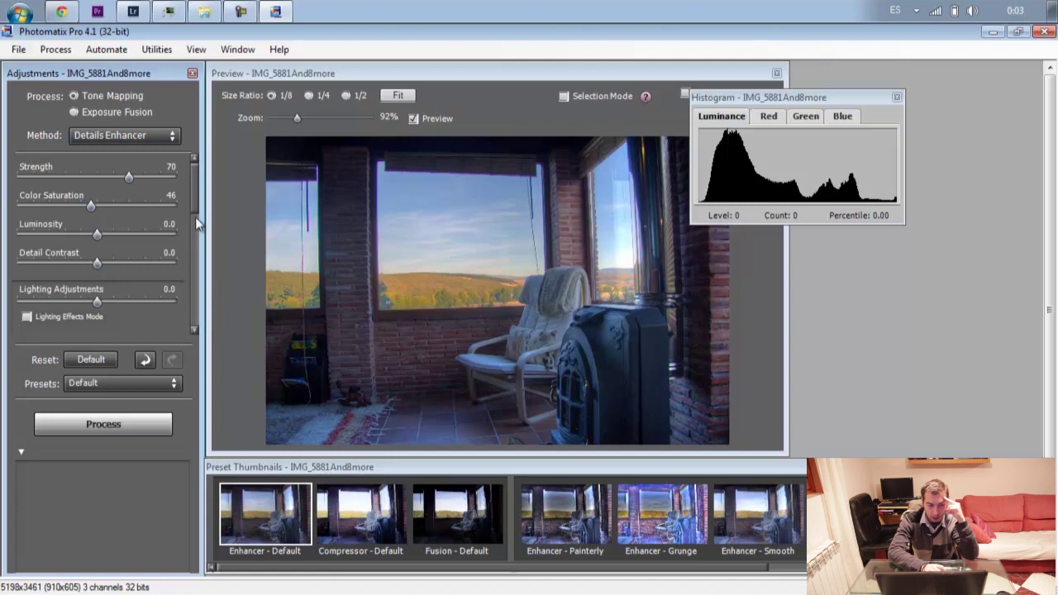
{"action": "mouse_move", "coordinate": [91, 205]}
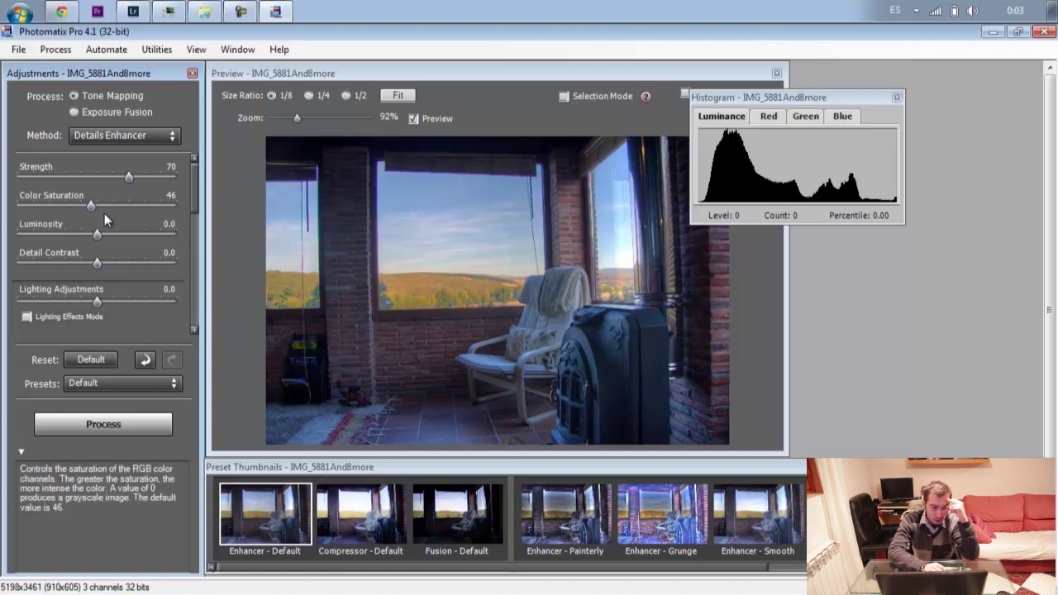
Step: Set Temperature to 4.0 in Adjustments and process the full tone-mapped image
{"action": "left_click_drag", "start_coordinate": [196, 195], "coordinate": [195, 272]}
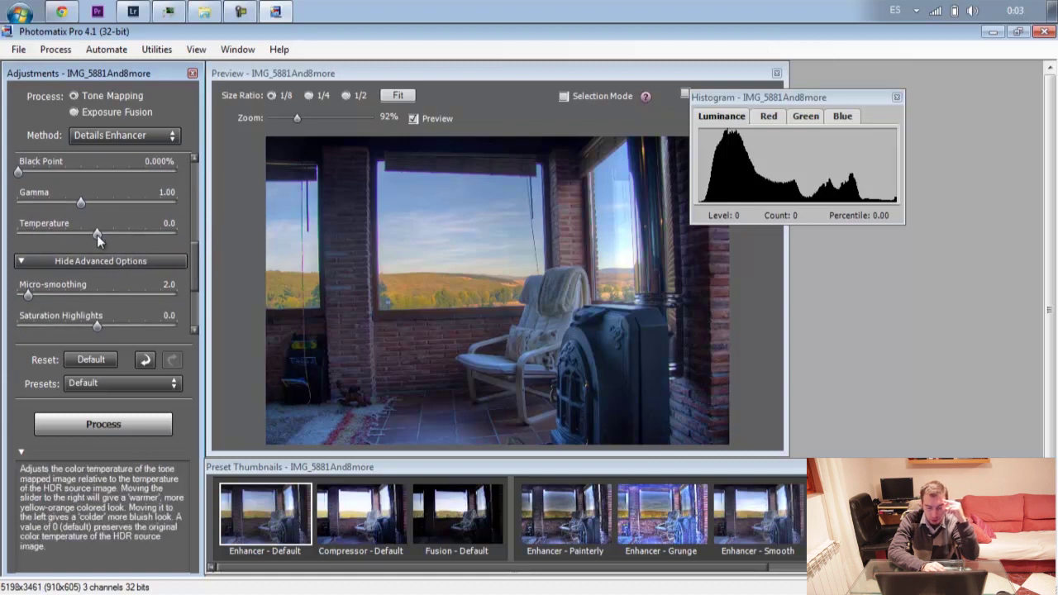
{"action": "left_click_drag", "start_coordinate": [97, 235], "coordinate": [127, 233]}
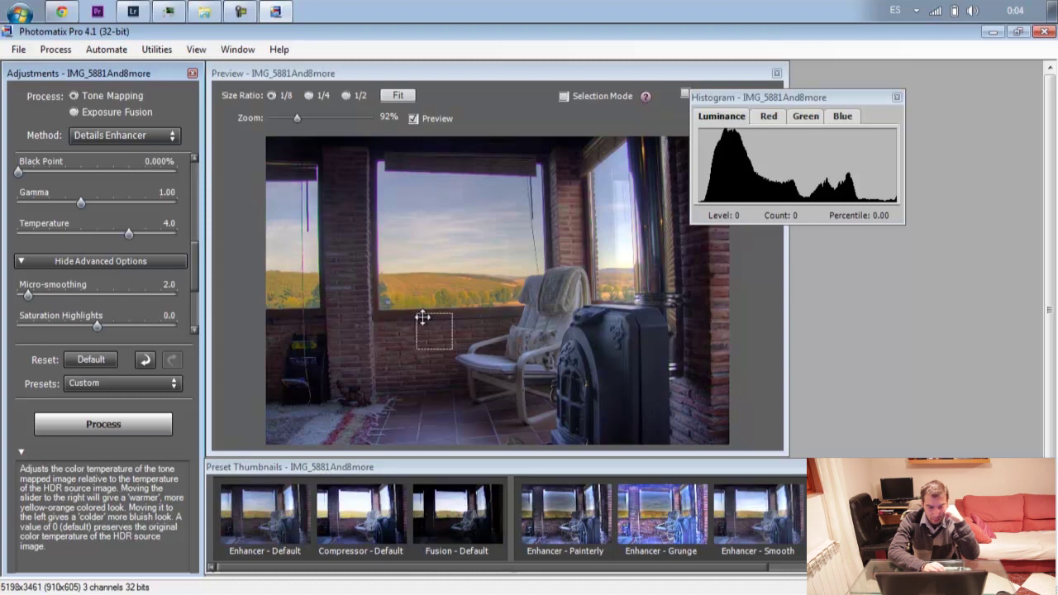
{"action": "left_click_drag", "start_coordinate": [195, 271], "coordinate": [195, 324]}
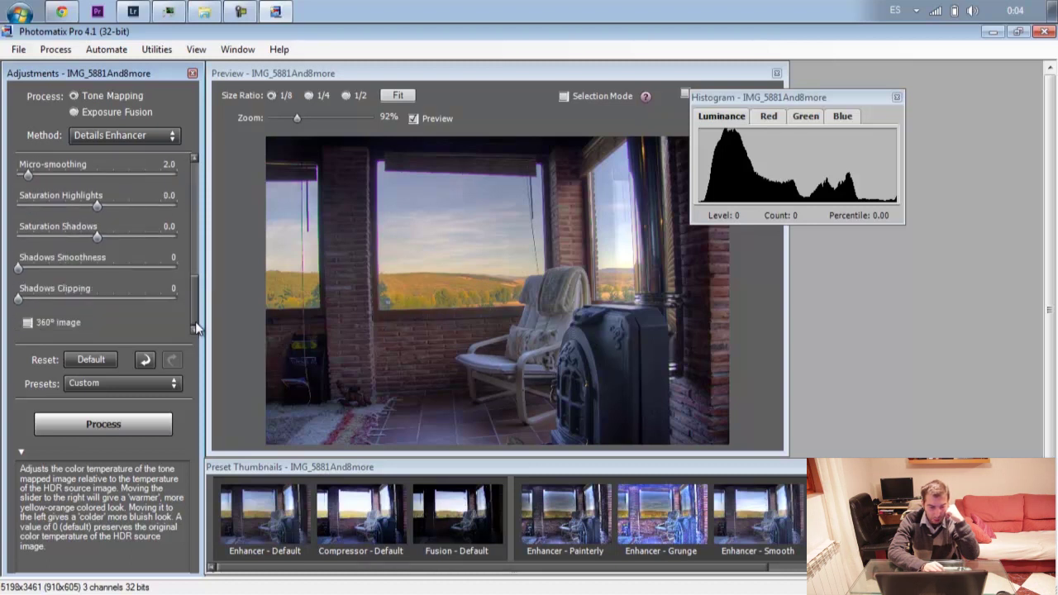
{"action": "left_click", "coordinate": [118, 425]}
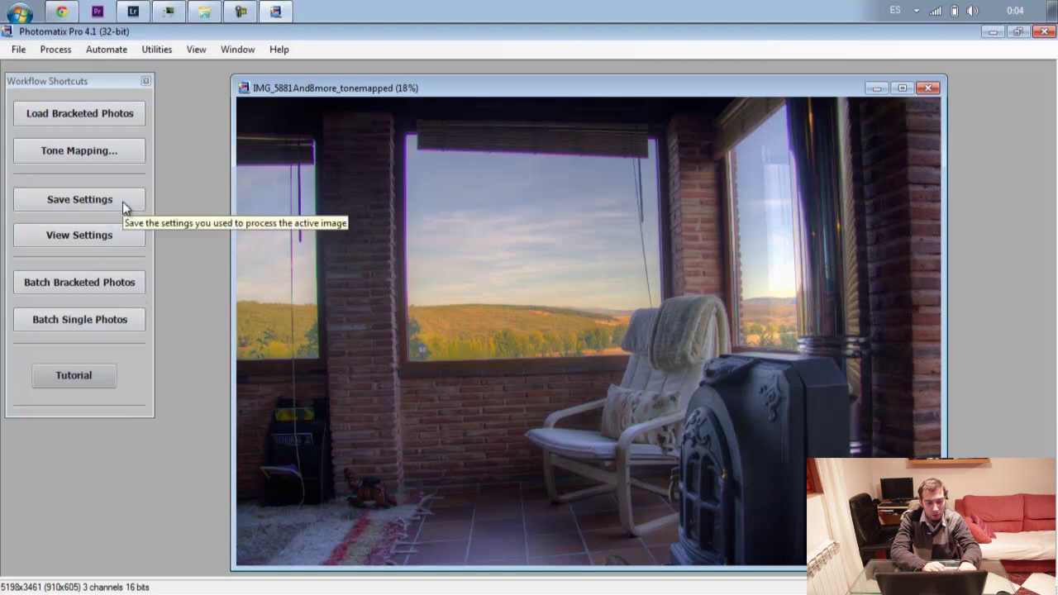
Step: Save the tone-mapped image as IMG_5881And8more_tonemapped.jpg and acknowledge the saved notice
{"action": "left_click", "coordinate": [19, 52]}
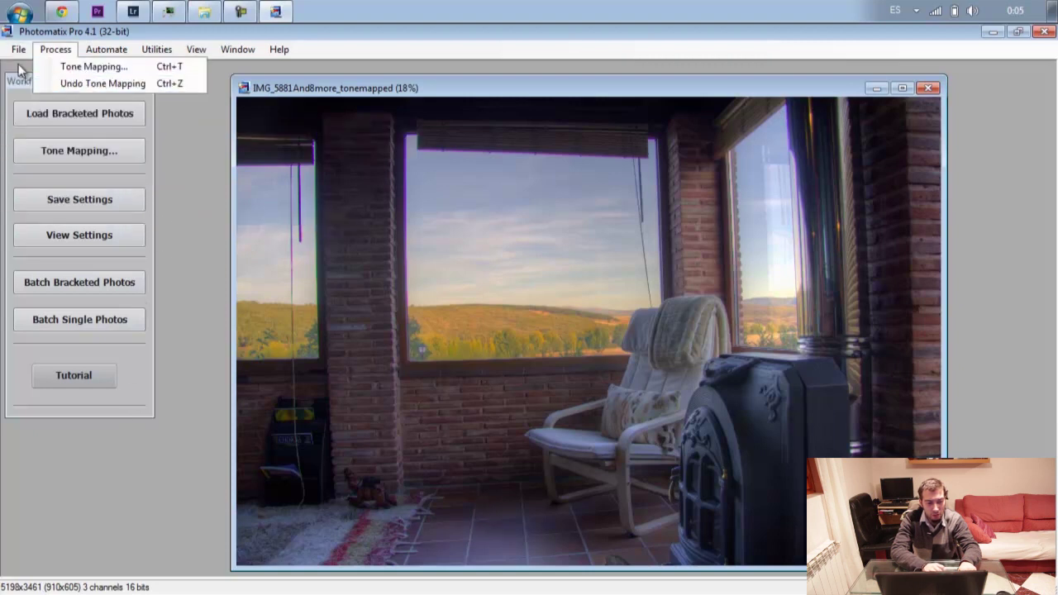
{"action": "left_click", "coordinate": [18, 91]}
{"action": "left_click", "coordinate": [20, 51]}
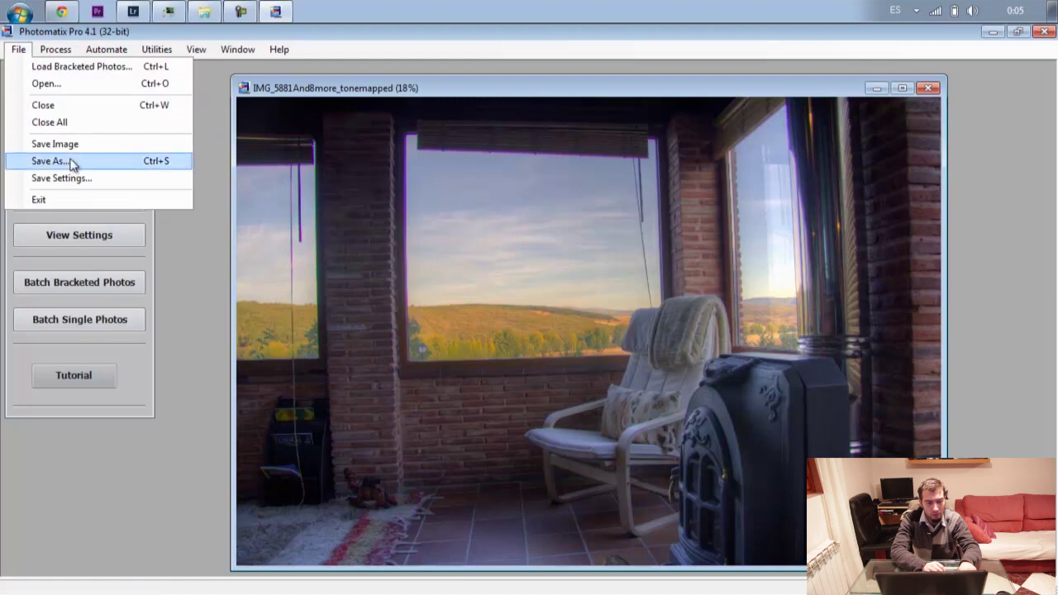
{"action": "left_click", "coordinate": [96, 145]}
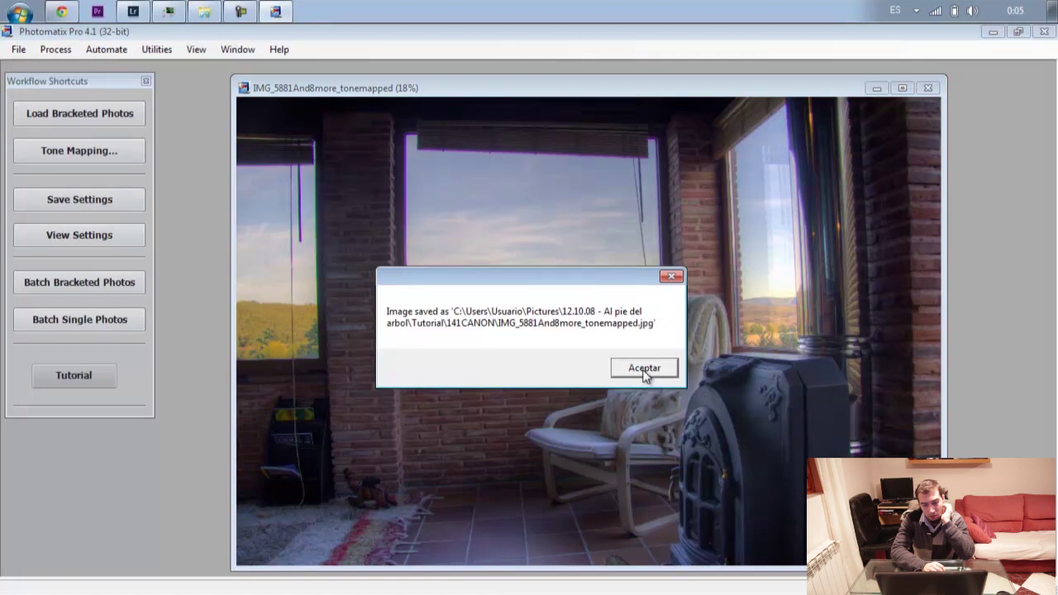
{"action": "left_click", "coordinate": [645, 371]}
Step: Drag IMG_5881And8more_tonemapped.jpg from Explorer into Lightroom's Library grid to import it
{"action": "left_click", "coordinate": [204, 11]}
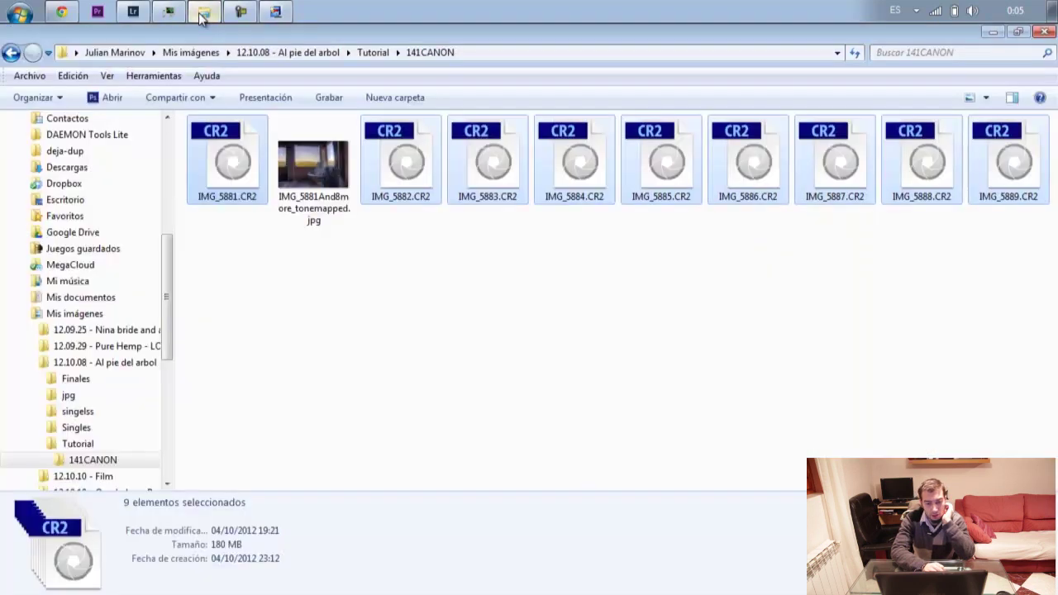
{"action": "left_click", "coordinate": [350, 220]}
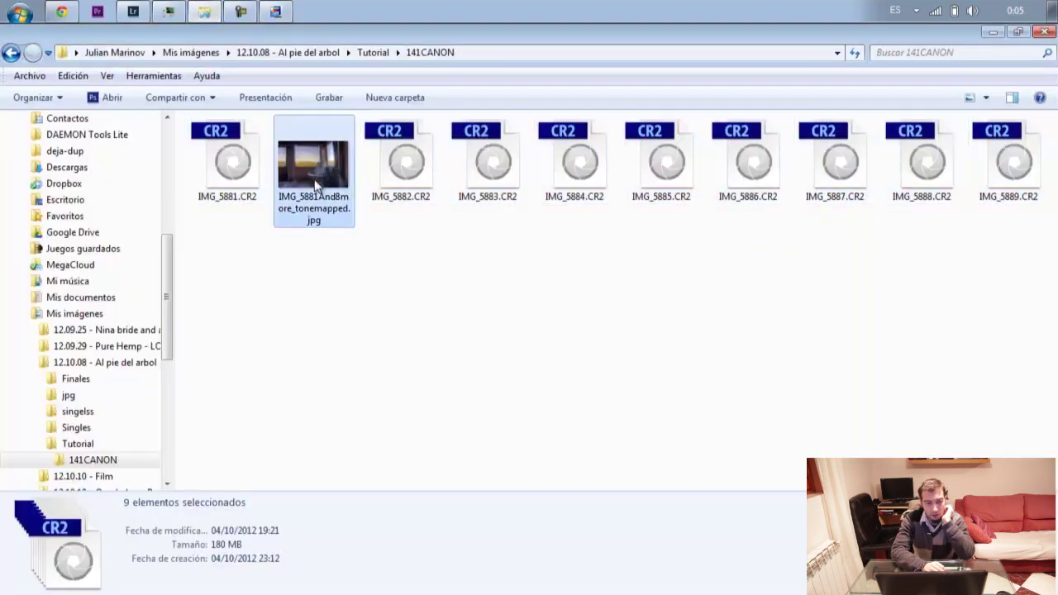
{"action": "left_click", "coordinate": [133, 12]}
{"action": "mouse_move", "coordinate": [529, 63]}
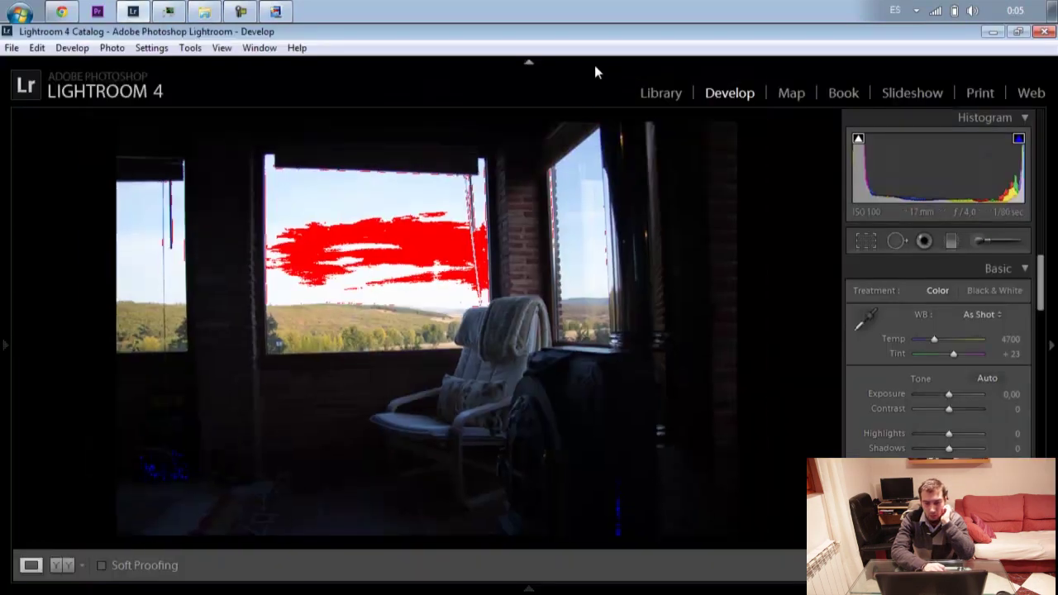
{"action": "left_click", "coordinate": [659, 93]}
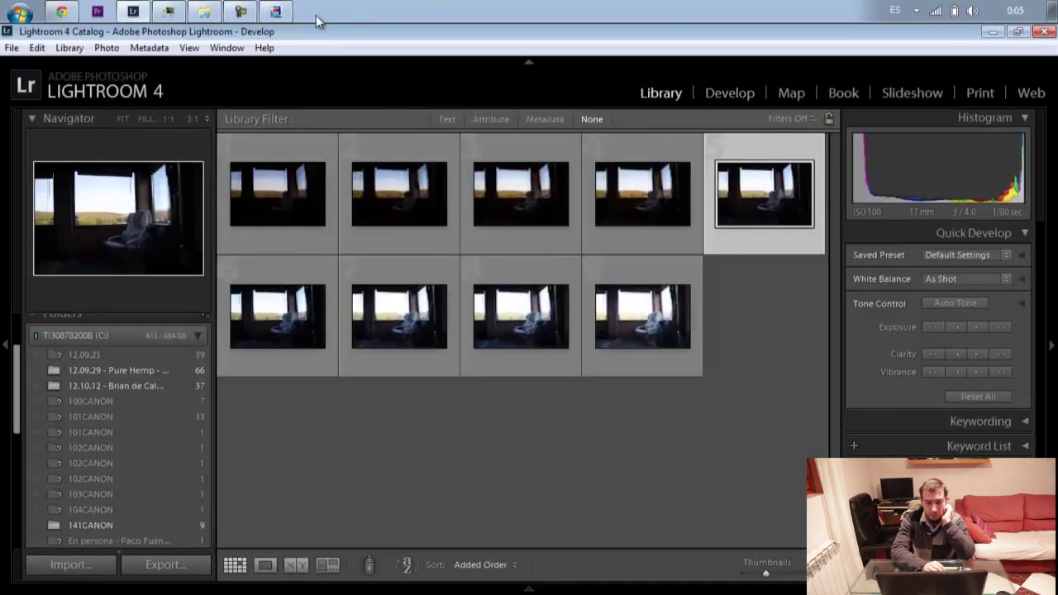
{"action": "left_click", "coordinate": [133, 13]}
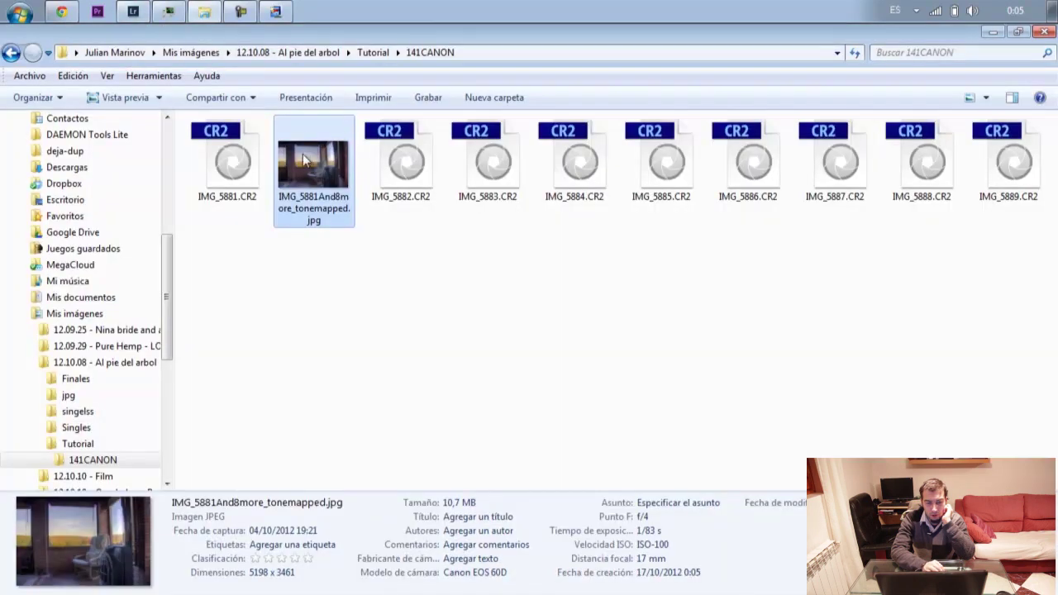
{"action": "left_click", "coordinate": [133, 12]}
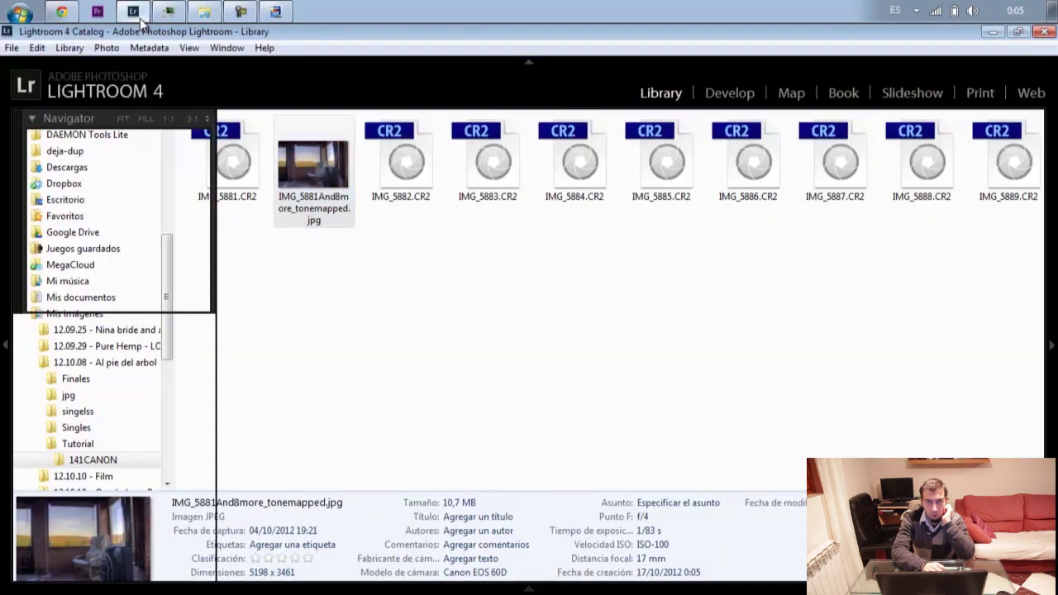
{"action": "left_click_drag", "start_coordinate": [321, 184], "coordinate": [414, 425]}
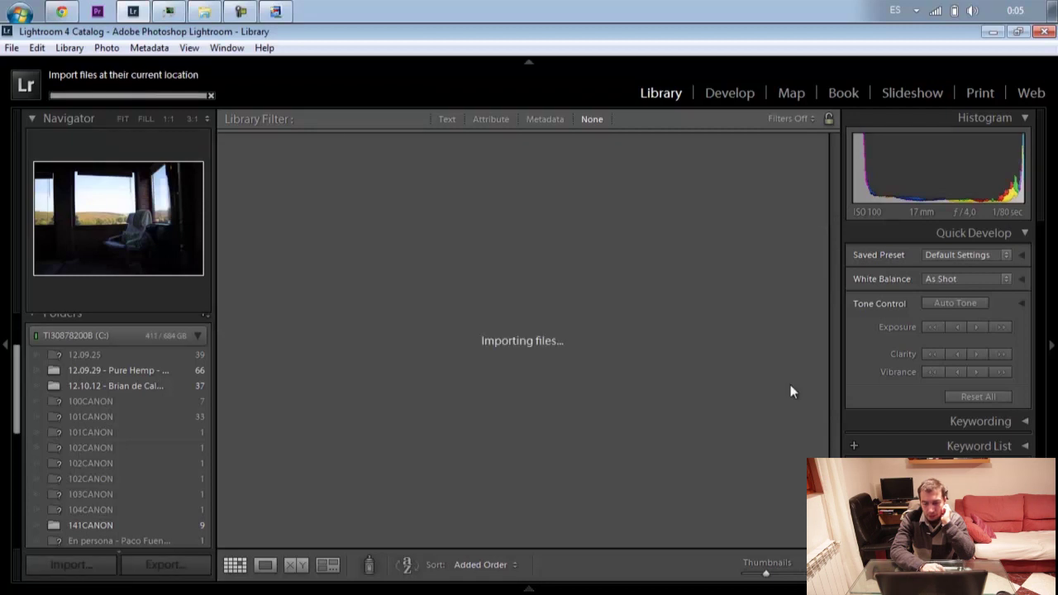
{"action": "left_click", "coordinate": [742, 96]}
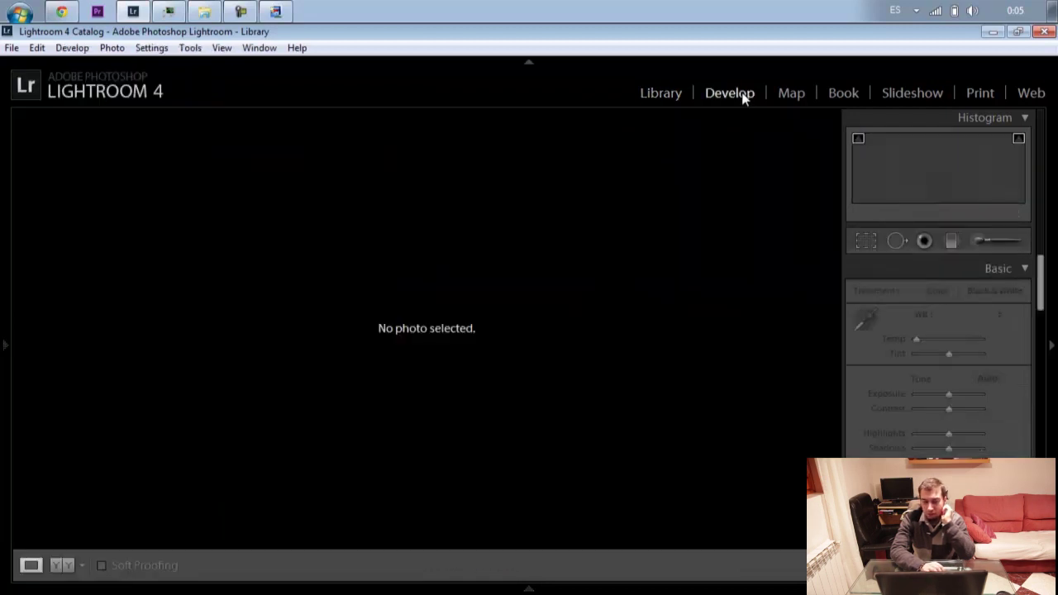
Step: Open the imported tone-mapped sunroom photo in Develop, set Highlights to -67 and warm Temp
{"action": "left_click", "coordinate": [650, 93]}
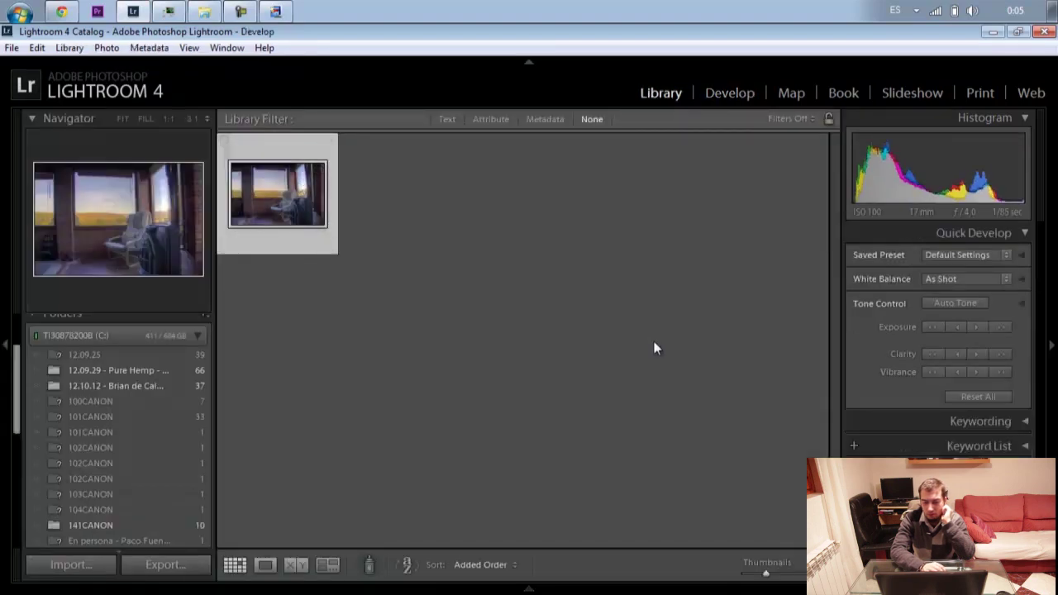
{"action": "left_click", "coordinate": [731, 91]}
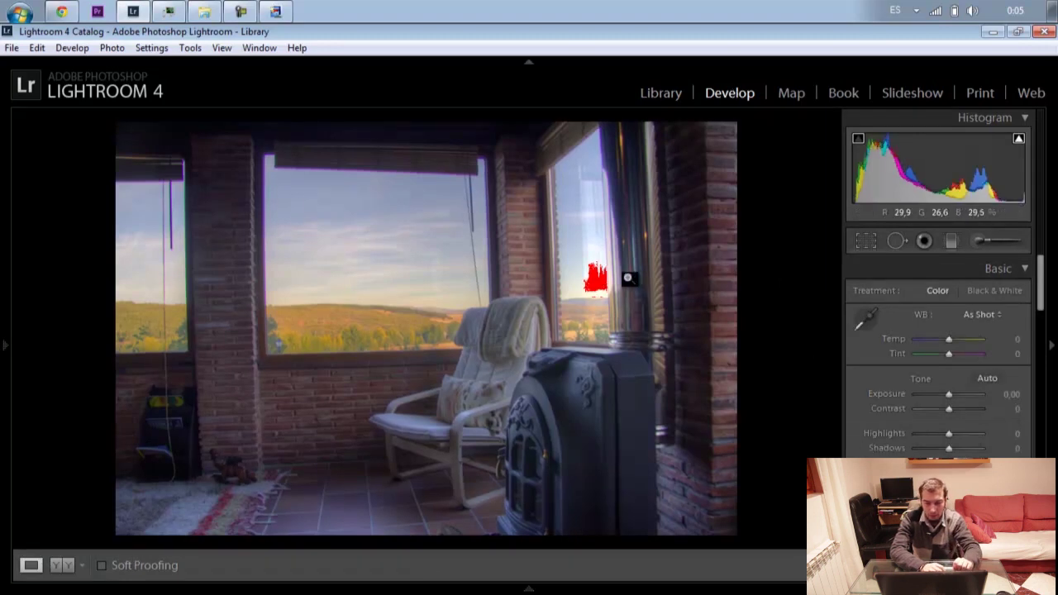
{"action": "left_click", "coordinate": [928, 434]}
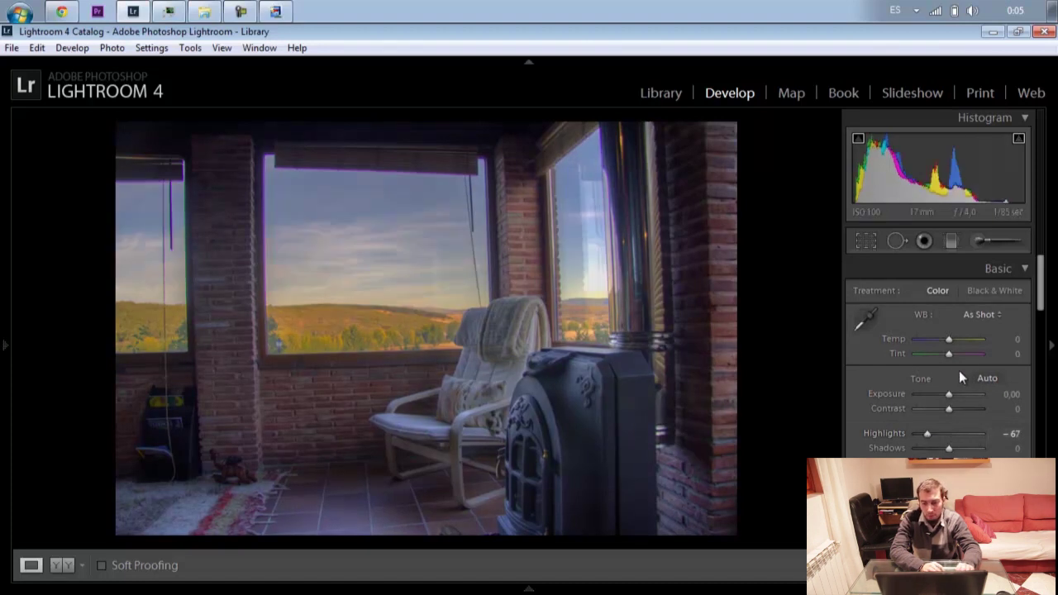
{"action": "key", "text": "Up"}
{"action": "key", "text": "Up"}
{"action": "key", "text": "Up"}
{"action": "key", "text": "Up"}
{"action": "key", "text": "Up"}
{"action": "key", "text": "Up"}
{"action": "key", "text": "Up"}
{"action": "key", "text": "Up"}
{"action": "key", "text": "Up"}
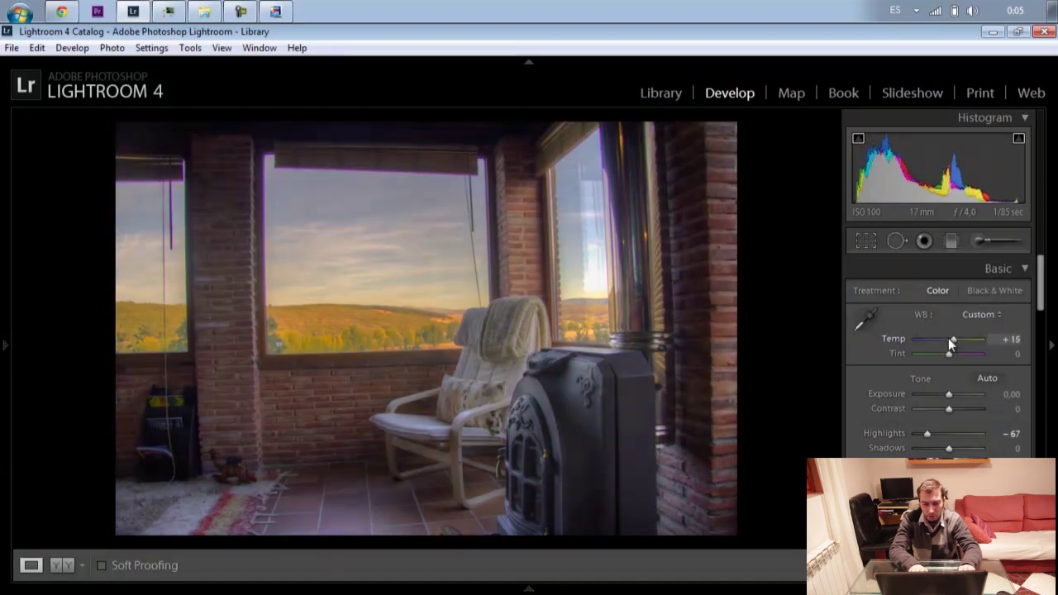
{"action": "key", "text": "Up"}
{"action": "key", "text": "Up"}
{"action": "key", "text": "Up"}
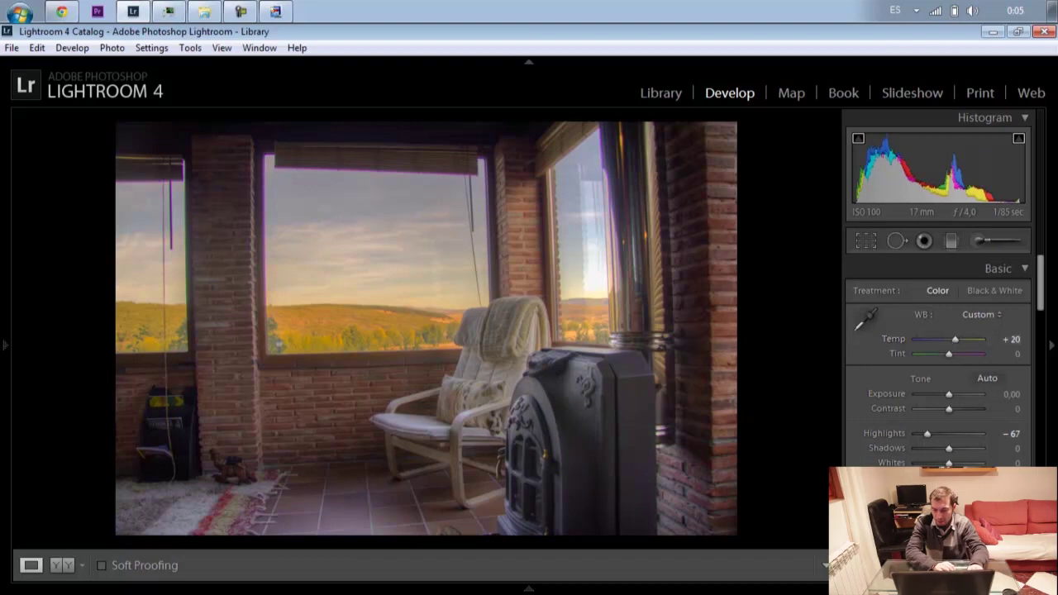
{"action": "mouse_move", "coordinate": [858, 138]}
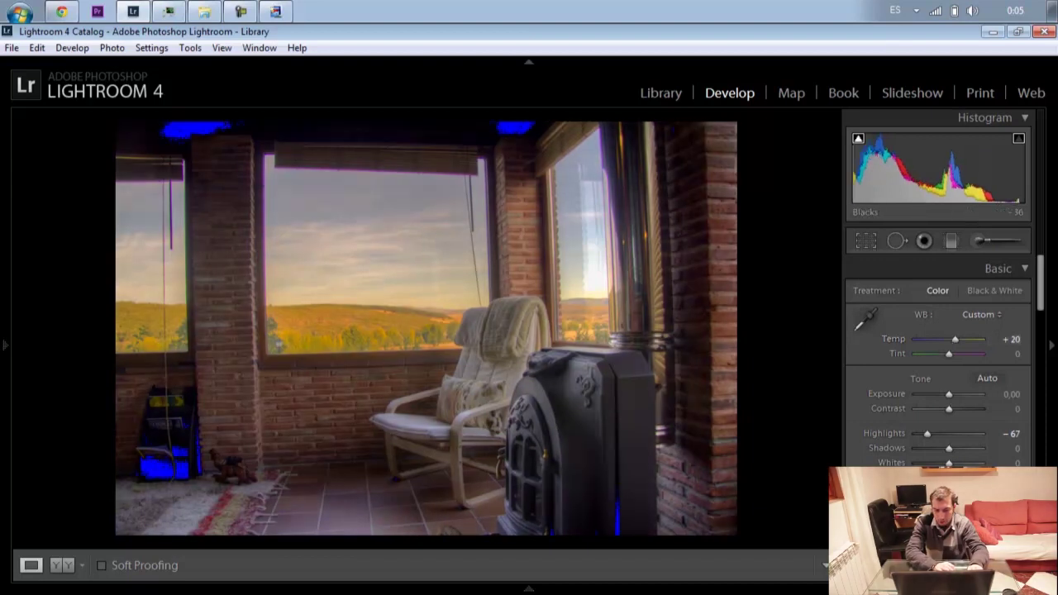
Step: Deepen Blacks, settle Temp at +15 after testing values, and turn off shadow clipping warning
{"action": "left_click_drag", "start_coordinate": [888, 166], "coordinate": [874, 165]}
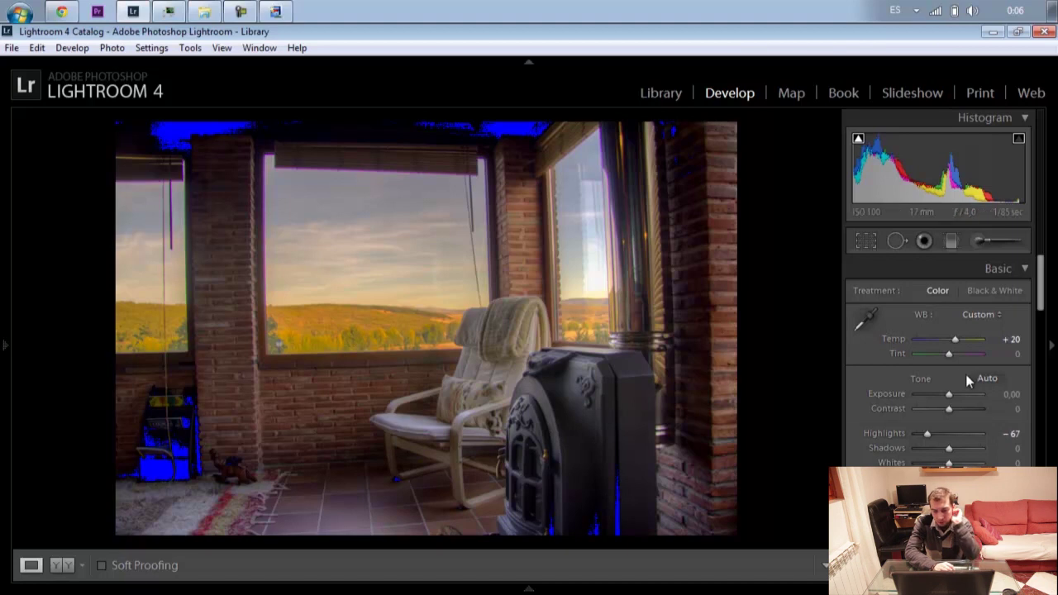
{"action": "mouse_move", "coordinate": [961, 339]}
{"action": "left_mouse_down"}
{"action": "mouse_move", "coordinate": [938, 345]}
{"action": "mouse_move", "coordinate": [947, 347]}
{"action": "left_mouse_up"}
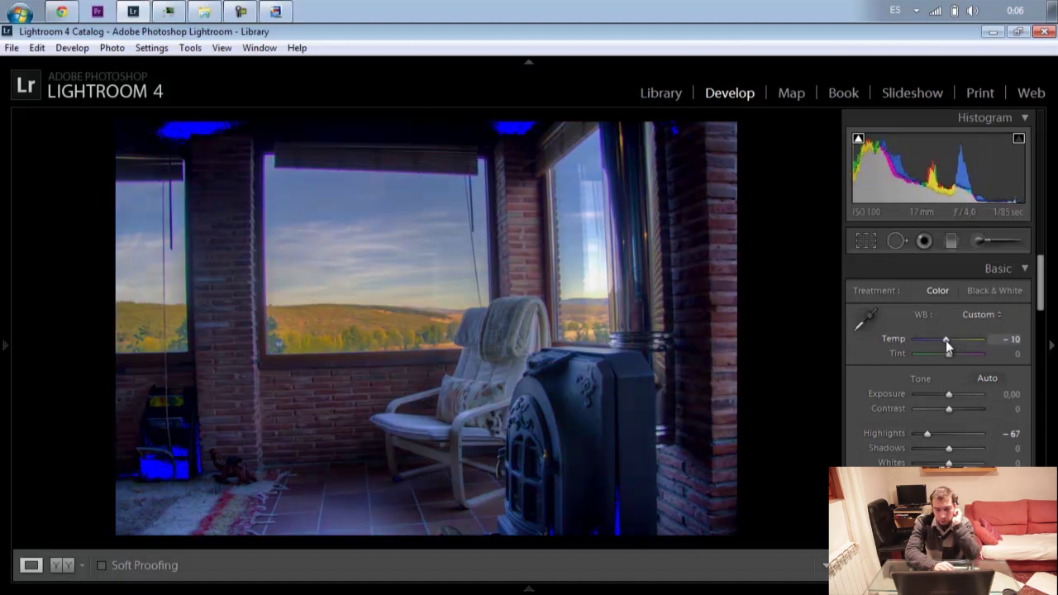
{"action": "left_click_drag", "start_coordinate": [947, 347], "coordinate": [960, 347]}
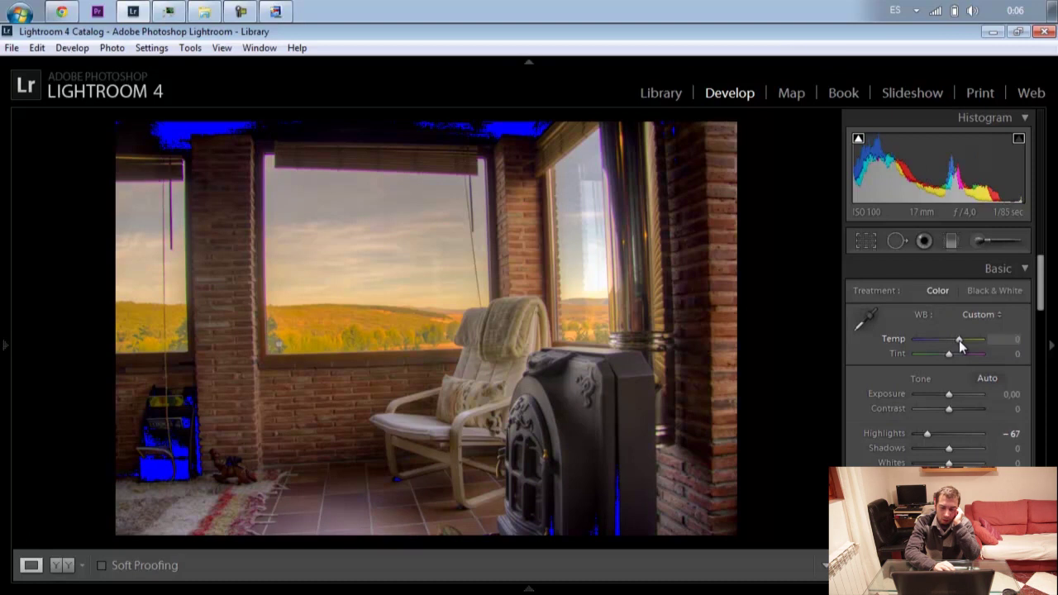
{"action": "double_click", "coordinate": [959, 346]}
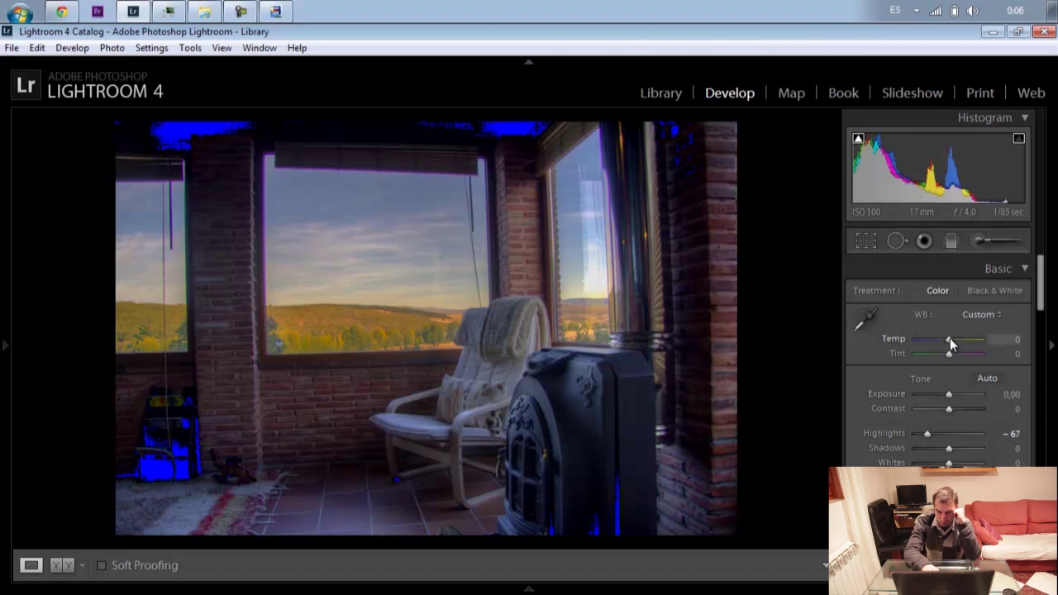
{"action": "left_click_drag", "start_coordinate": [948, 340], "coordinate": [953, 340]}
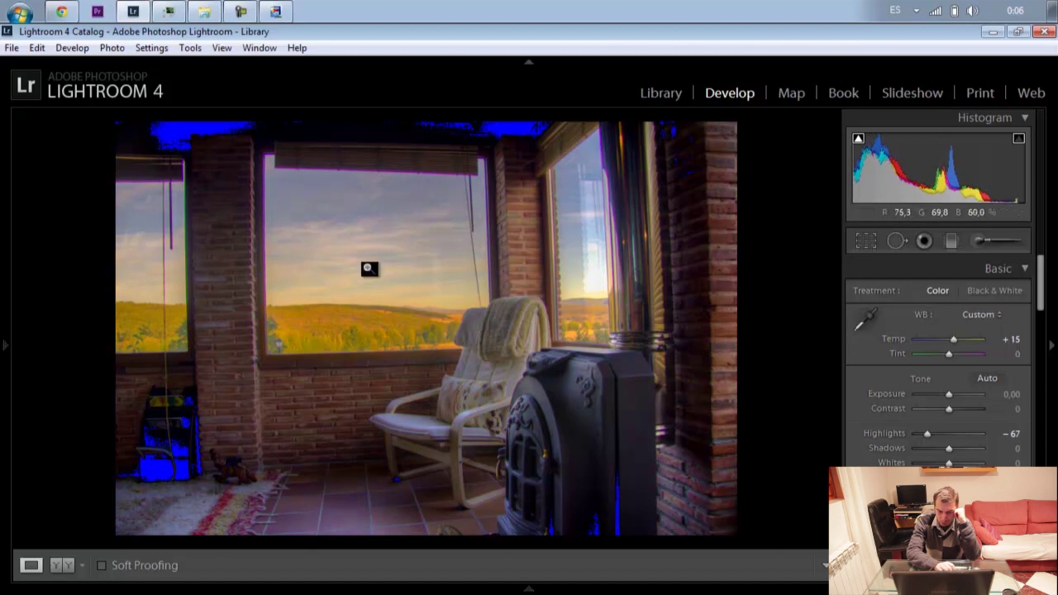
{"action": "left_click", "coordinate": [857, 138]}
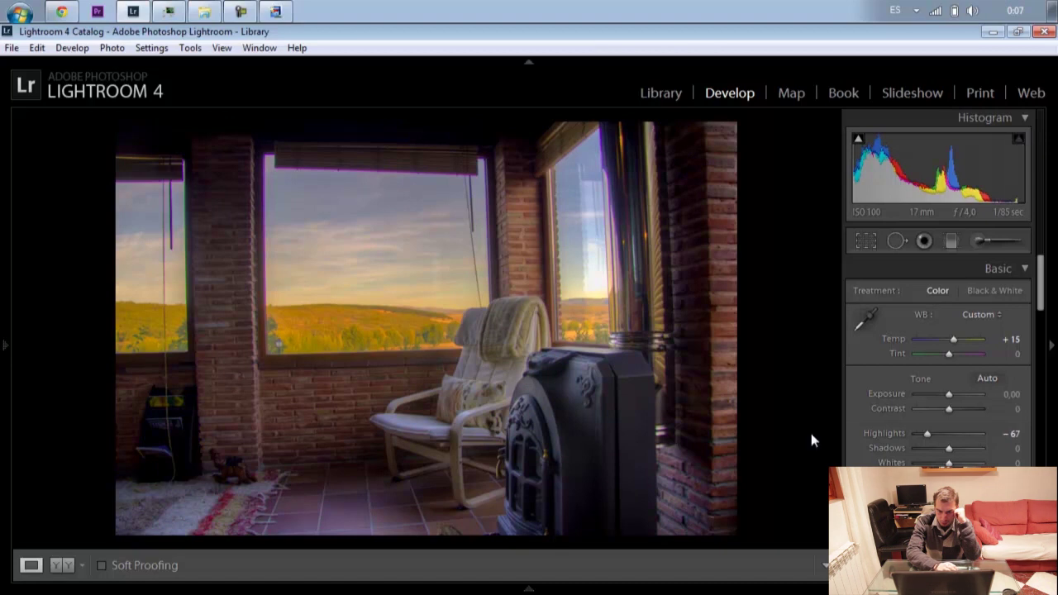
Step: Set Detail sharpening to Amount 84, Radius 3.0 and Detail 100
{"action": "left_click", "coordinate": [1046, 316]}
{"action": "left_click", "coordinate": [1048, 319]}
{"action": "left_click_drag", "start_coordinate": [1039, 305], "coordinate": [1039, 451]}
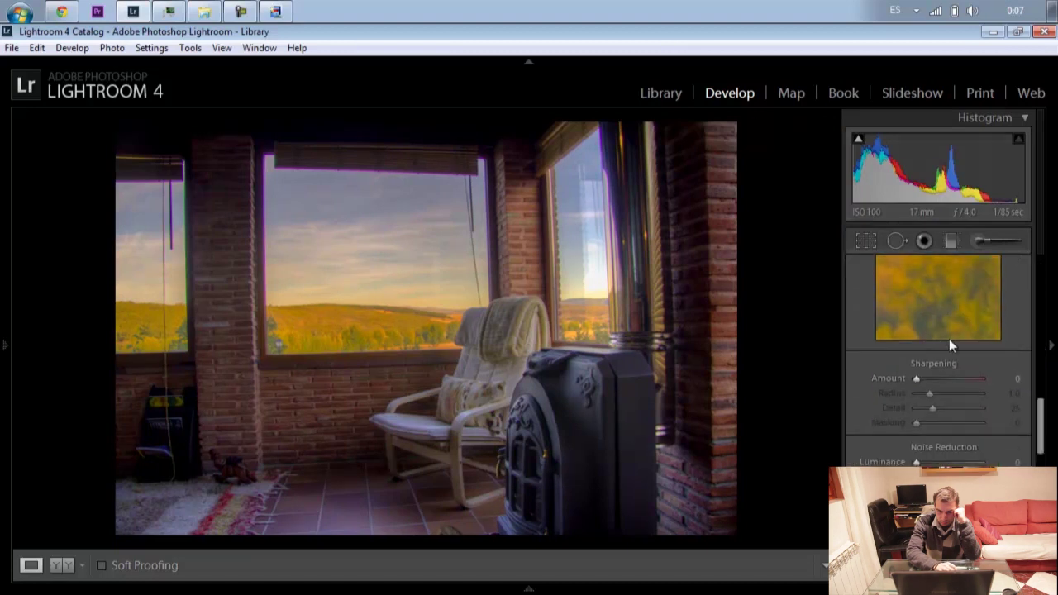
{"action": "left_click", "coordinate": [956, 314]}
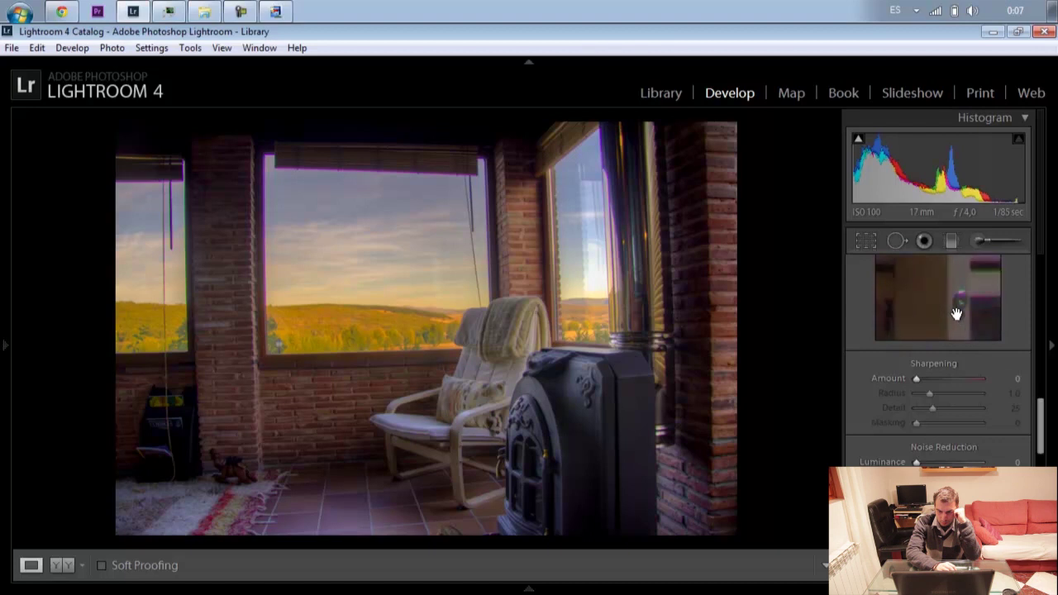
{"action": "left_click_drag", "start_coordinate": [942, 378], "coordinate": [954, 380]}
{"action": "left_click", "coordinate": [982, 394]}
{"action": "left_click", "coordinate": [983, 409]}
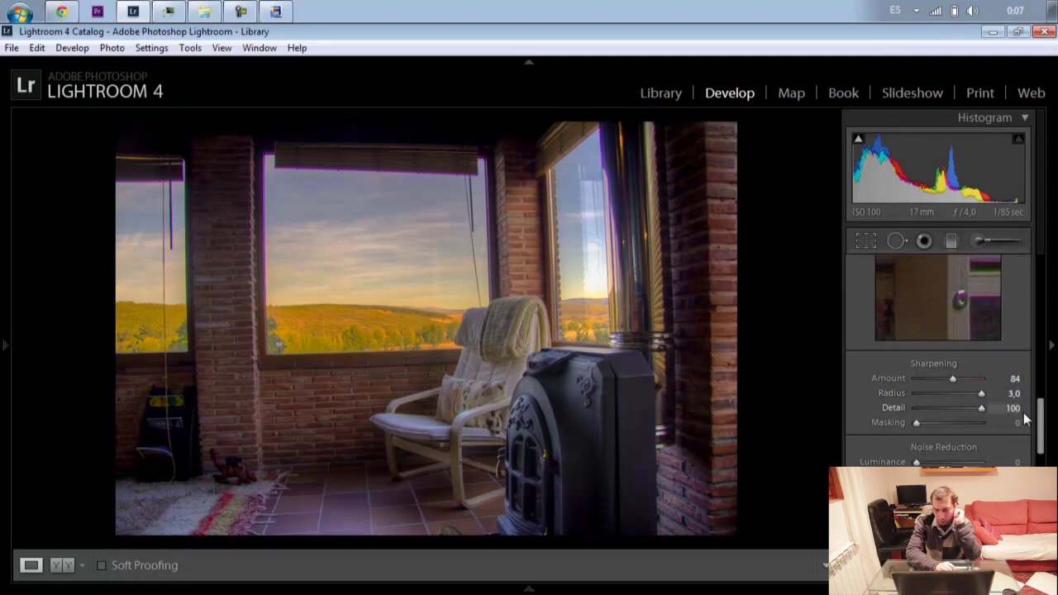
{"action": "left_click_drag", "start_coordinate": [1043, 426], "coordinate": [1043, 473]}
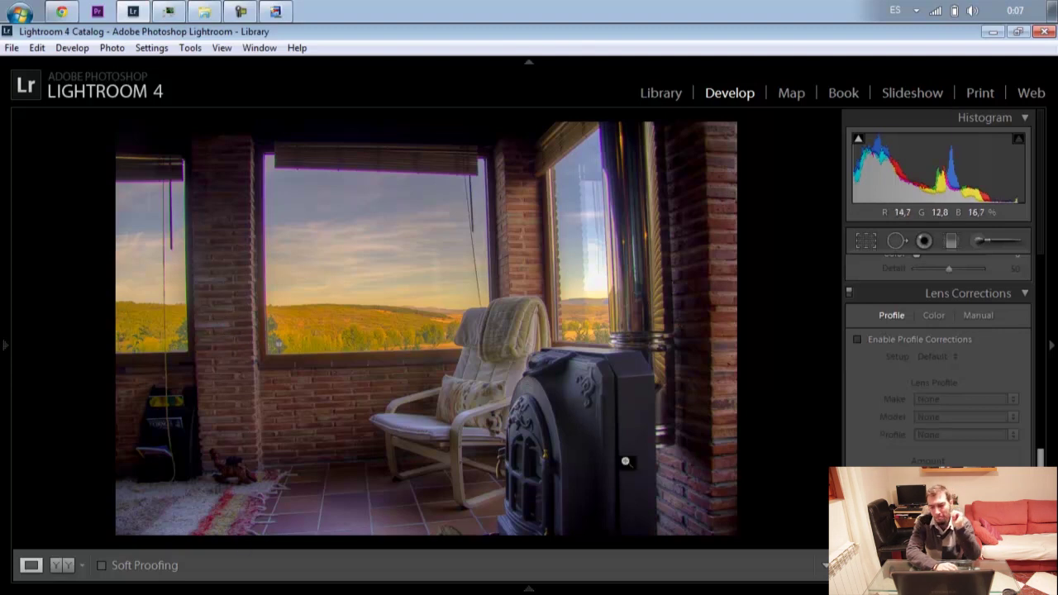
Step: Enable profile corrections with the Canon EF-S 17-85mm lens and tune Distortion to 162
{"action": "left_click", "coordinate": [858, 338]}
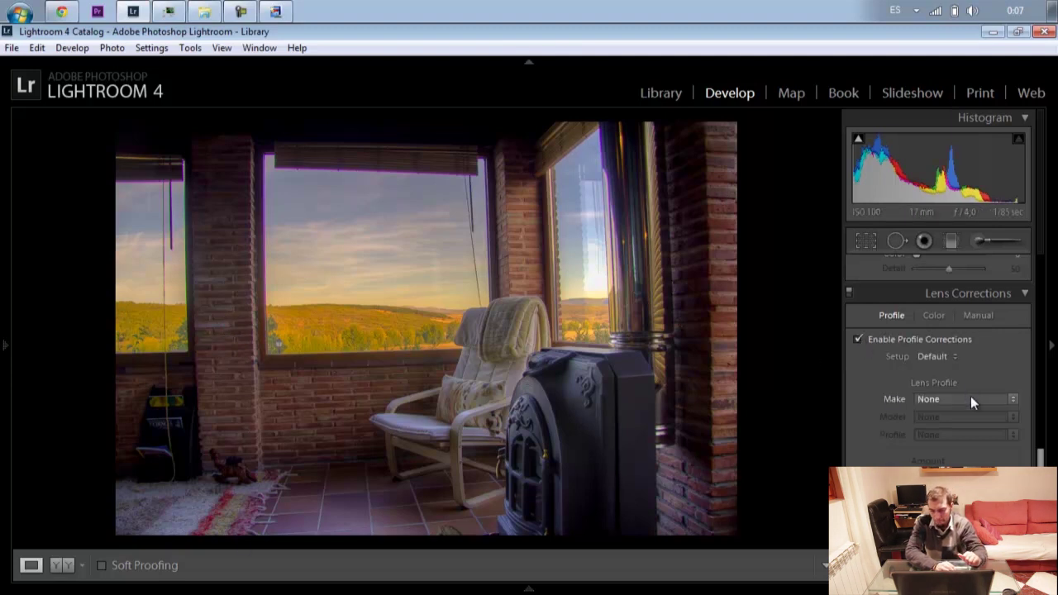
{"action": "left_click", "coordinate": [971, 399]}
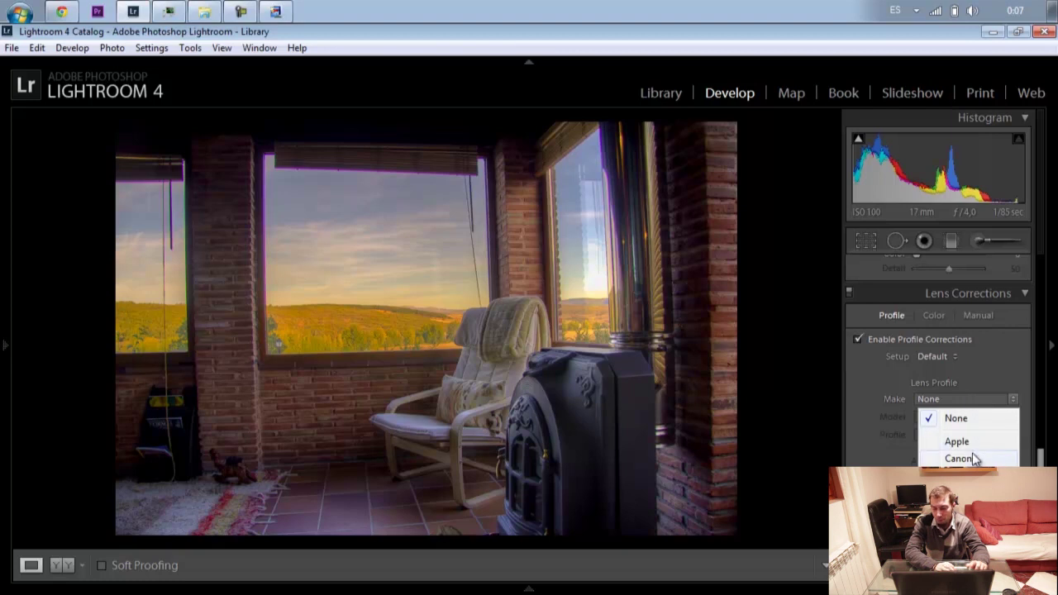
{"action": "left_click", "coordinate": [963, 458]}
{"action": "left_click", "coordinate": [967, 417]}
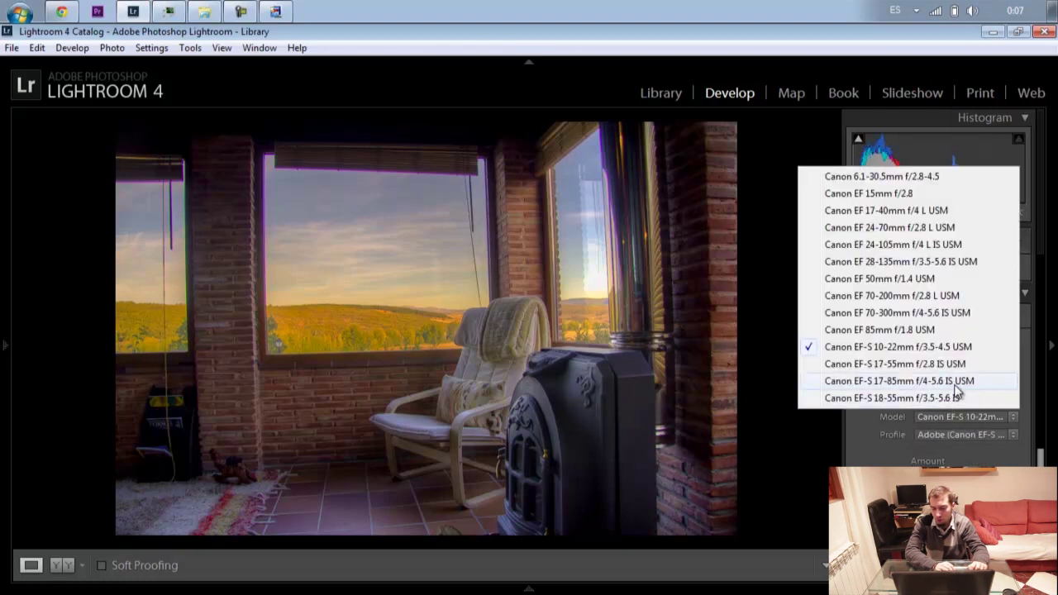
{"action": "left_click", "coordinate": [955, 385]}
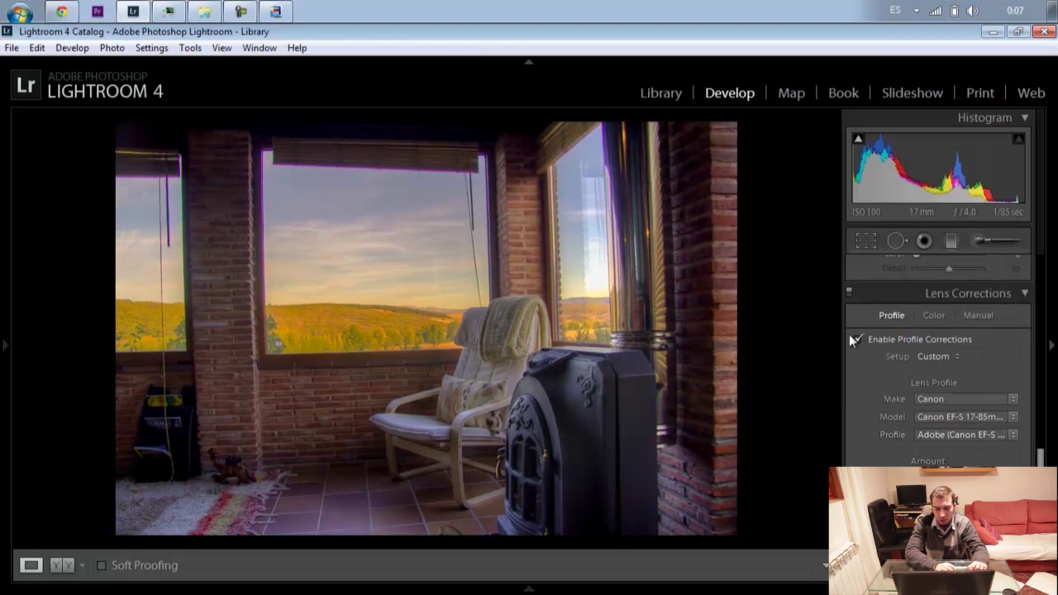
{"action": "left_click", "coordinate": [950, 479]}
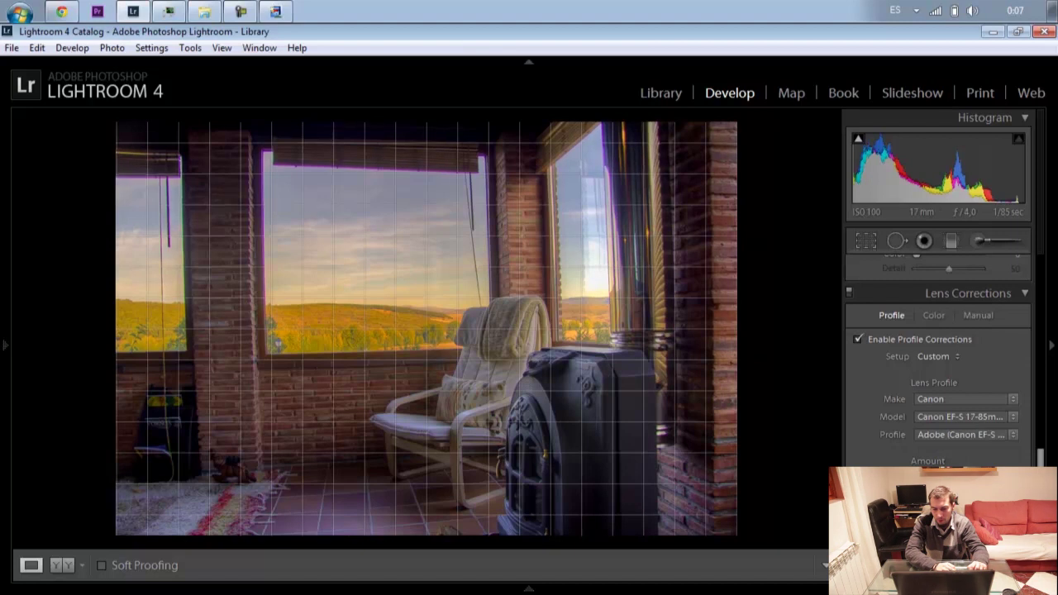
{"action": "left_click_drag", "start_coordinate": [950, 479], "coordinate": [933, 479]}
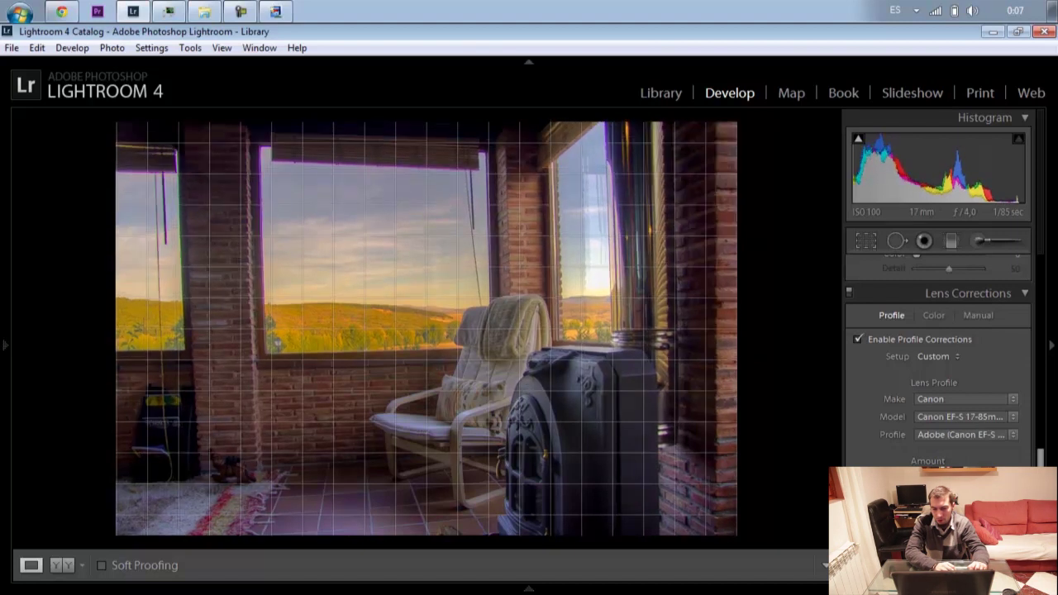
{"action": "left_click_drag", "start_coordinate": [934, 479], "coordinate": [927, 479]}
Step: Raise the Basic panel Contrast to +40
{"action": "scroll", "coordinate": [938, 359], "scroll_direction": "down", "scroll_amount": 1}
{"action": "scroll", "coordinate": [938, 360], "scroll_direction": "down", "scroll_amount": 2}
{"action": "scroll", "coordinate": [938, 360], "scroll_direction": "down", "scroll_amount": 2}
{"action": "scroll", "coordinate": [938, 359], "scroll_direction": "down", "scroll_amount": 1}
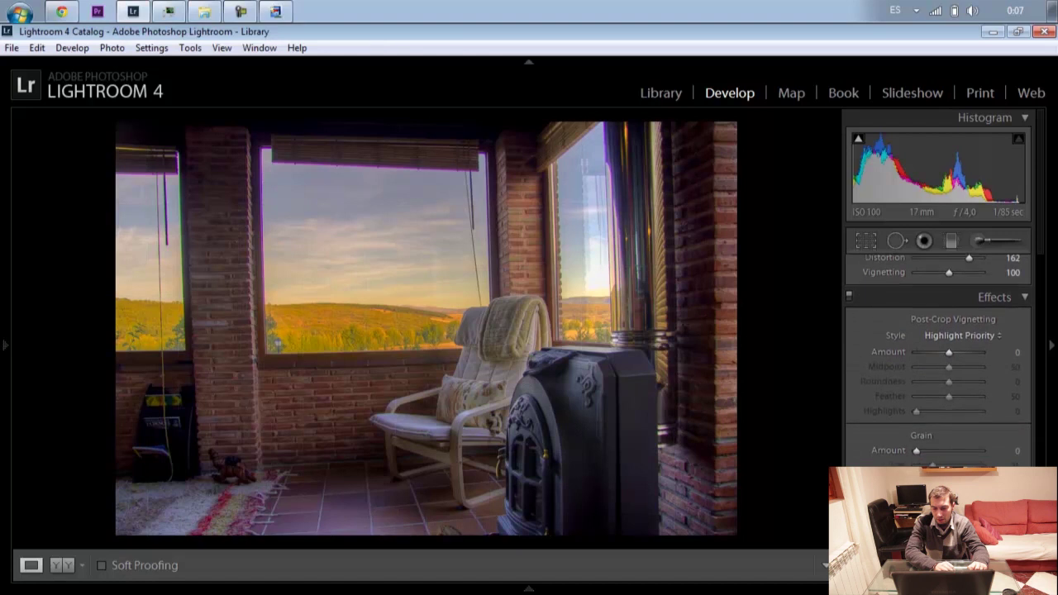
{"action": "left_click_drag", "start_coordinate": [1041, 413], "coordinate": [1039, 281]}
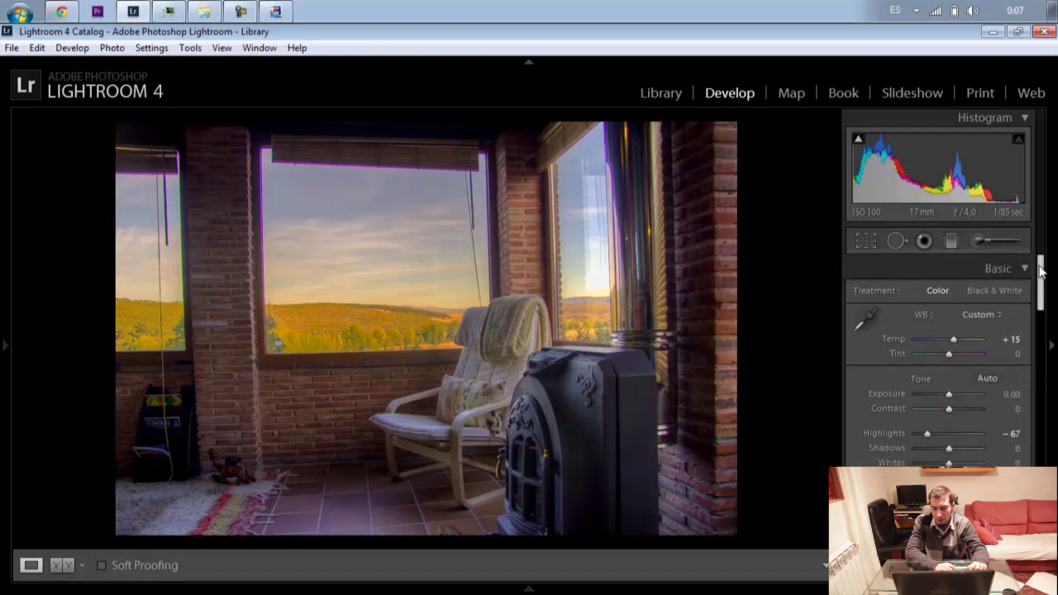
{"action": "left_click_drag", "start_coordinate": [956, 416], "coordinate": [962, 409]}
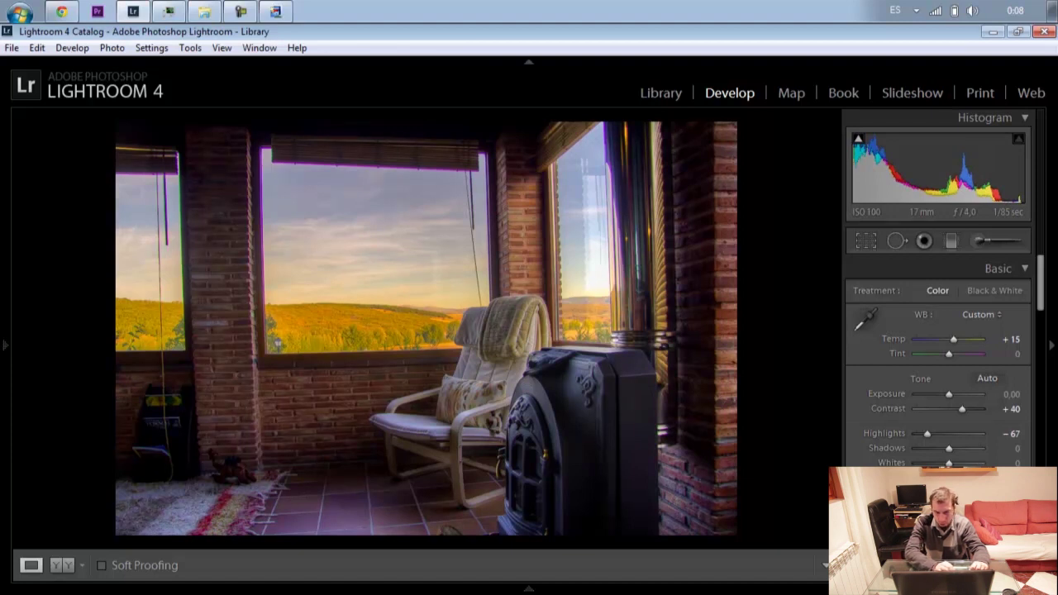
Step: Start an Auto Mask adjustment brush and paint the middle window's hillside with overlay shown
{"action": "left_click", "coordinate": [976, 242]}
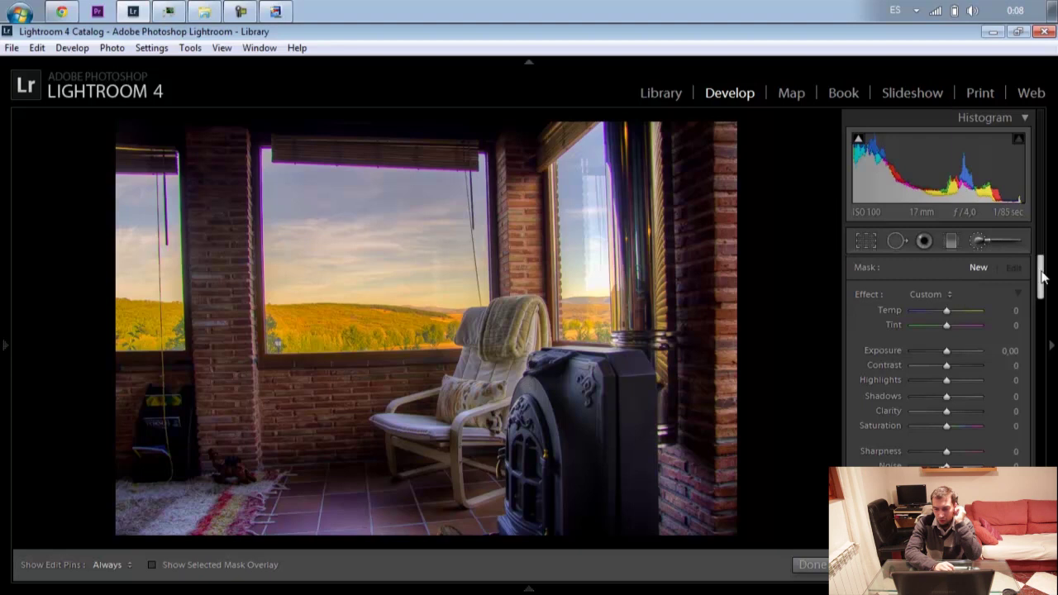
{"action": "left_click_drag", "start_coordinate": [1042, 277], "coordinate": [1040, 306]}
{"action": "left_click", "coordinate": [899, 381]}
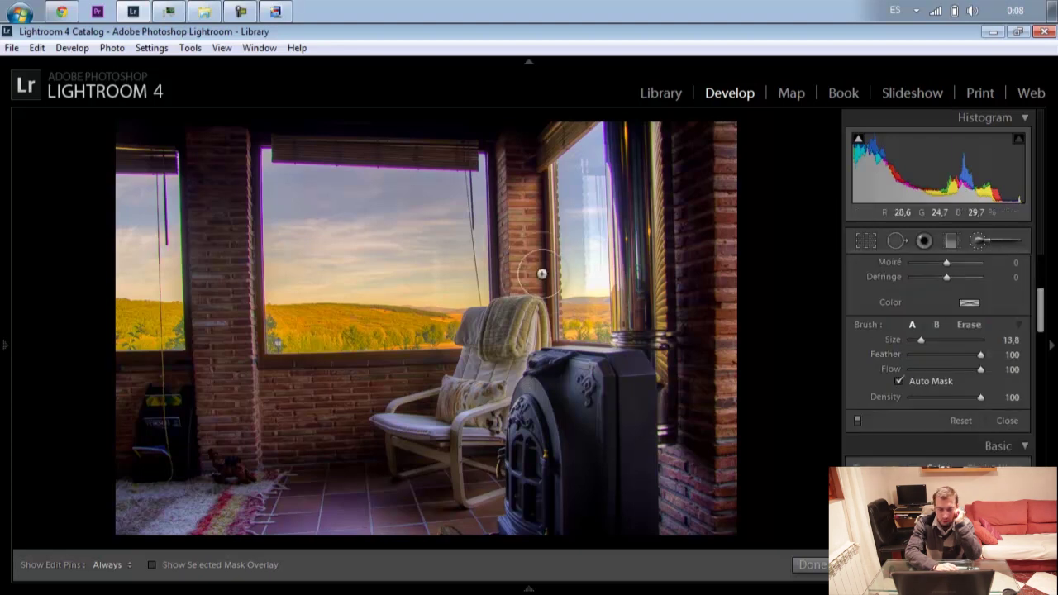
{"action": "left_click", "coordinate": [352, 327]}
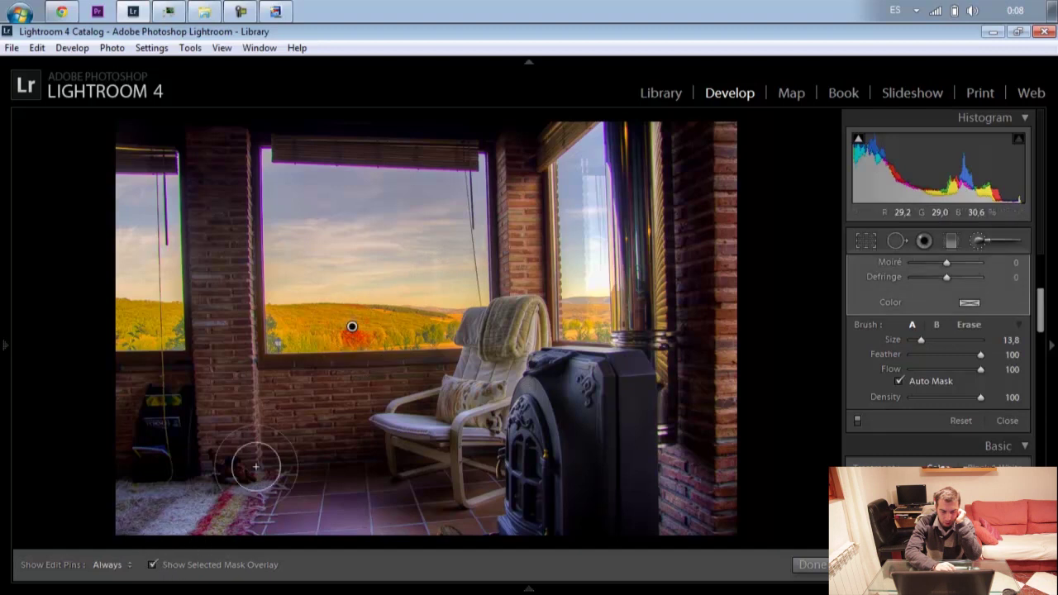
{"action": "key", "text": "h"}
{"action": "mouse_move", "coordinate": [300, 328]}
{"action": "left_mouse_down"}
{"action": "mouse_move", "coordinate": [434, 320]}
{"action": "mouse_move", "coordinate": [302, 328]}
{"action": "left_mouse_up"}
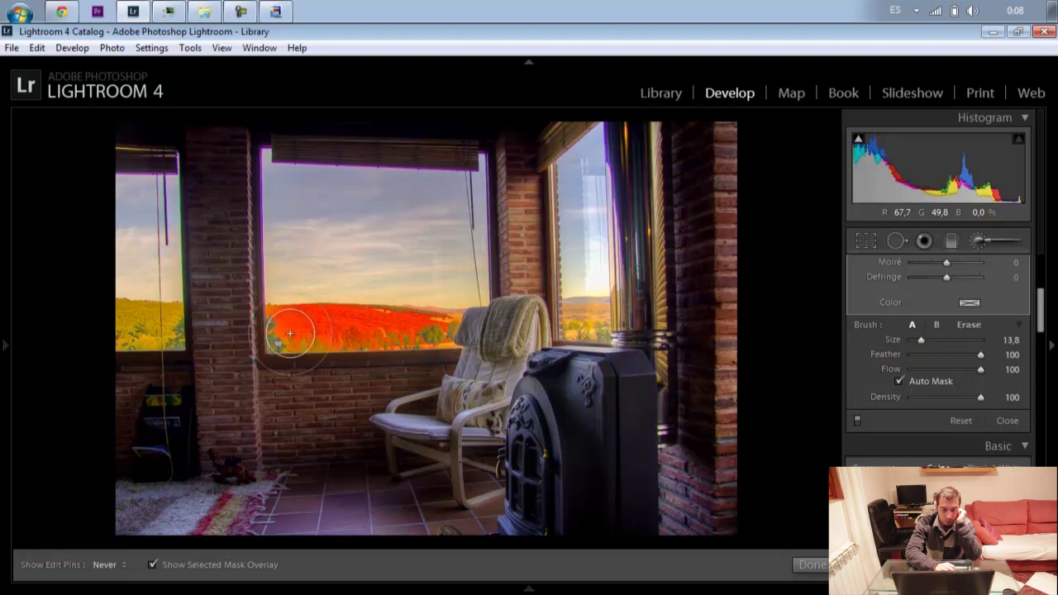
Step: Extend the brush mask over the left and right window hillsides, then hide the overlay
{"action": "key", "text": "h"}
{"action": "key", "text": "h"}
{"action": "left_click_drag", "start_coordinate": [157, 326], "coordinate": [147, 323]}
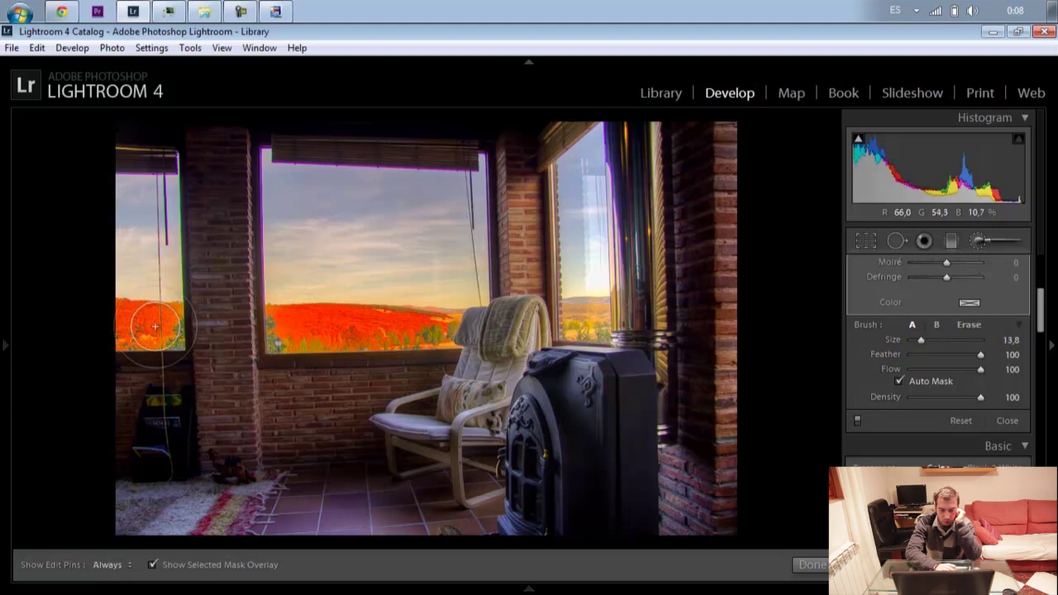
{"action": "left_click_drag", "start_coordinate": [569, 318], "coordinate": [593, 328]}
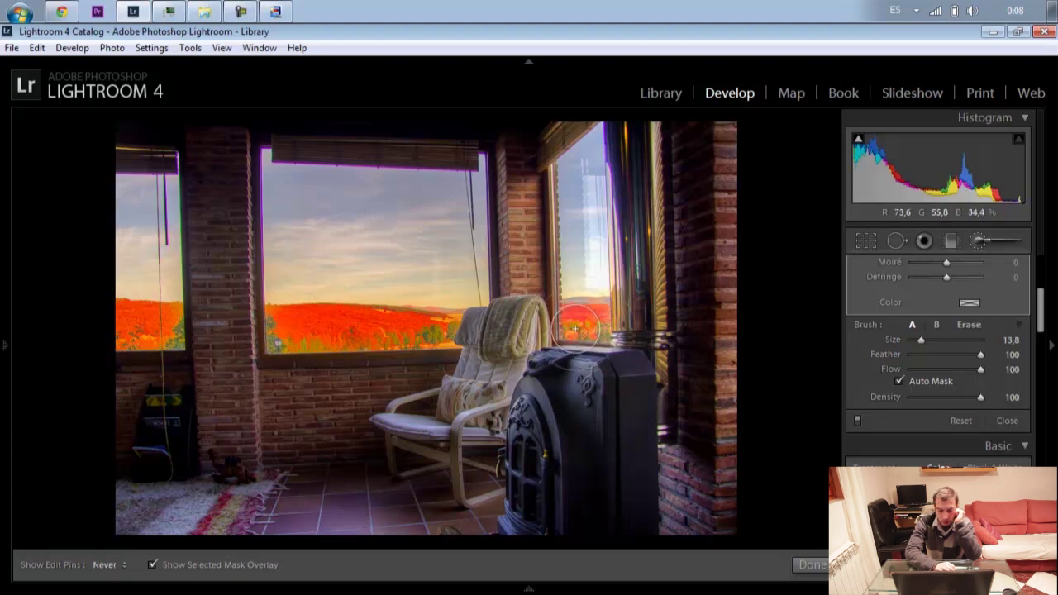
{"action": "mouse_move", "coordinate": [448, 318]}
{"action": "left_mouse_down"}
{"action": "mouse_move", "coordinate": [433, 336]}
{"action": "mouse_move", "coordinate": [275, 342]}
{"action": "left_mouse_up"}
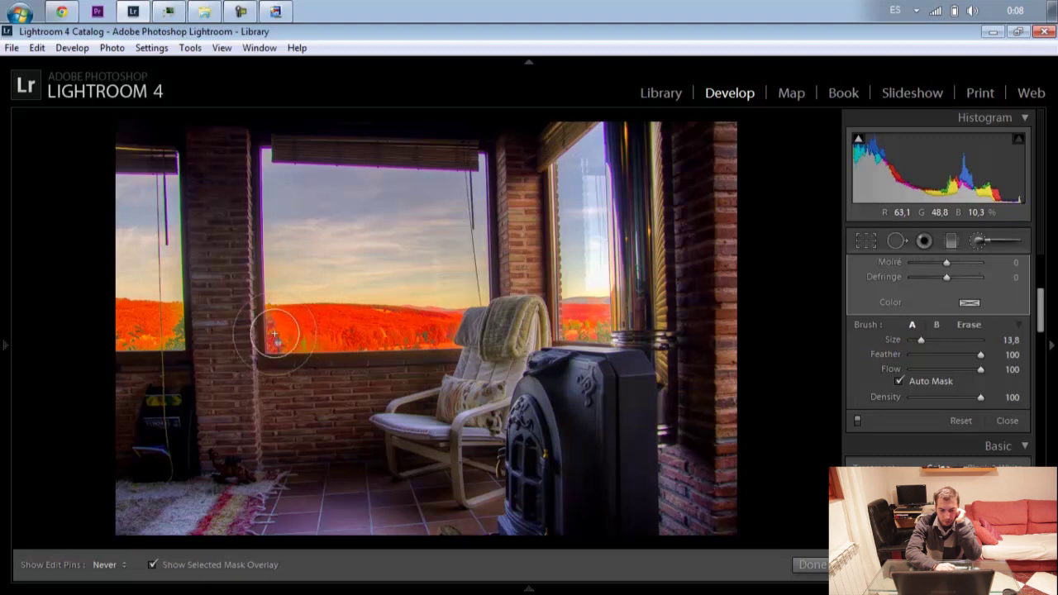
{"action": "key", "text": "h"}
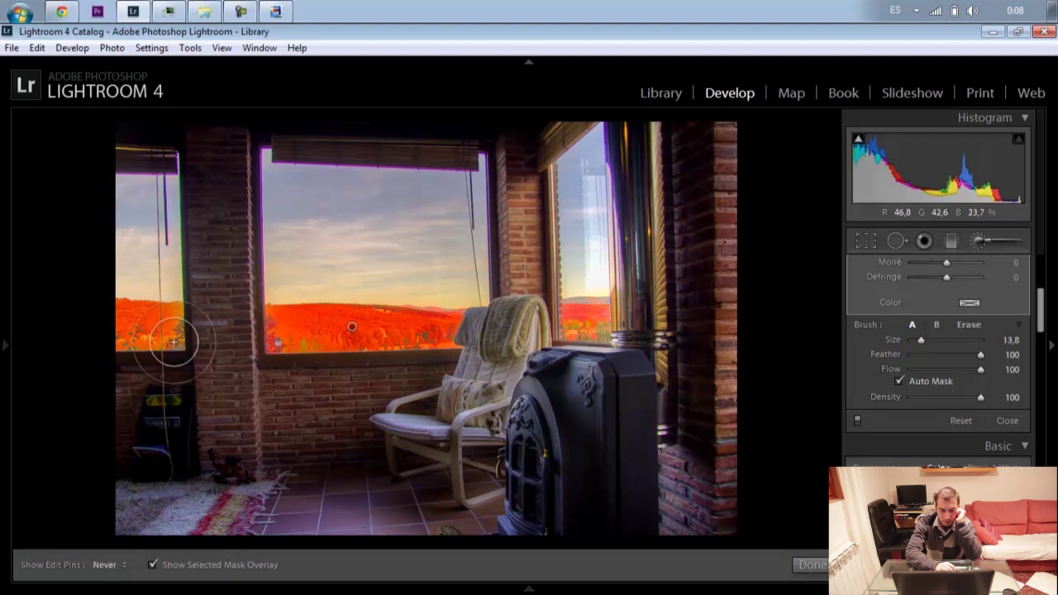
{"action": "left_click", "coordinate": [152, 565]}
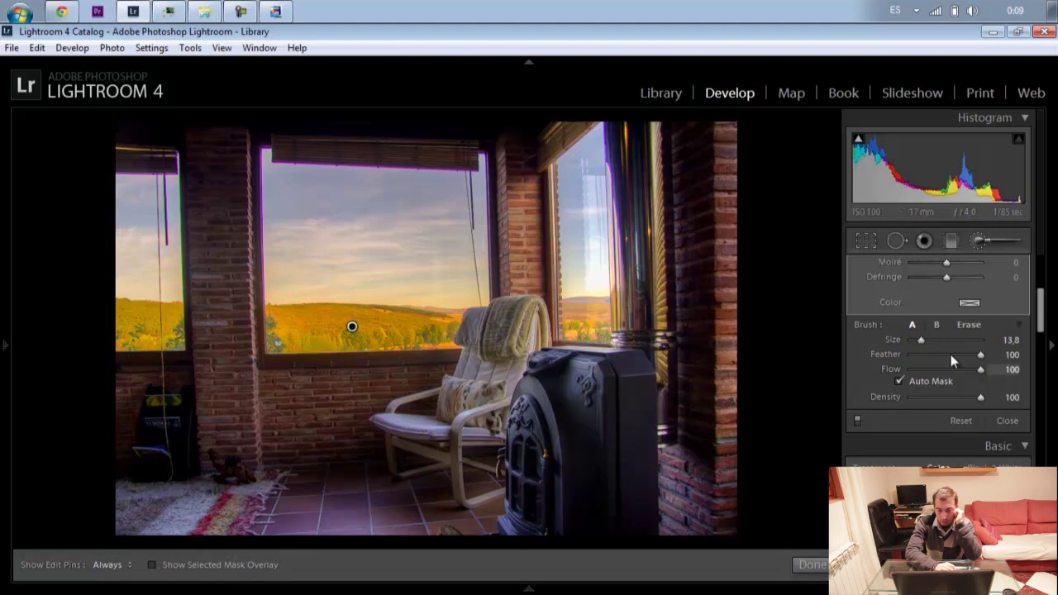
Step: Cool the brushed hillsides' Temp to about -45 and close the brush with Done
{"action": "scroll", "coordinate": [1048, 337], "scroll_direction": "up", "scroll_amount": 5}
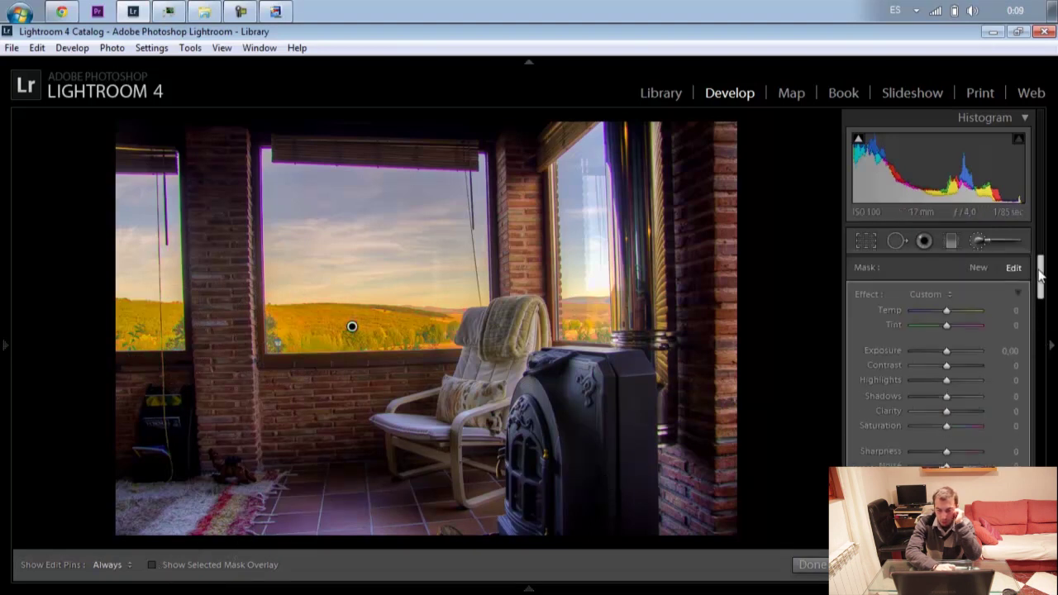
{"action": "left_click", "coordinate": [935, 310]}
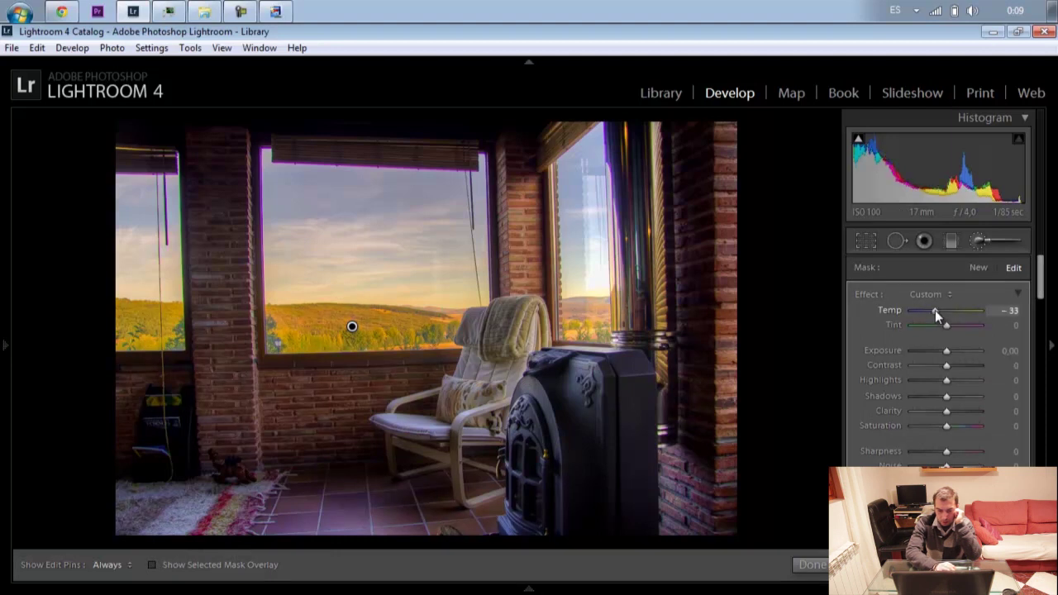
{"action": "left_click_drag", "start_coordinate": [934, 309], "coordinate": [932, 310]}
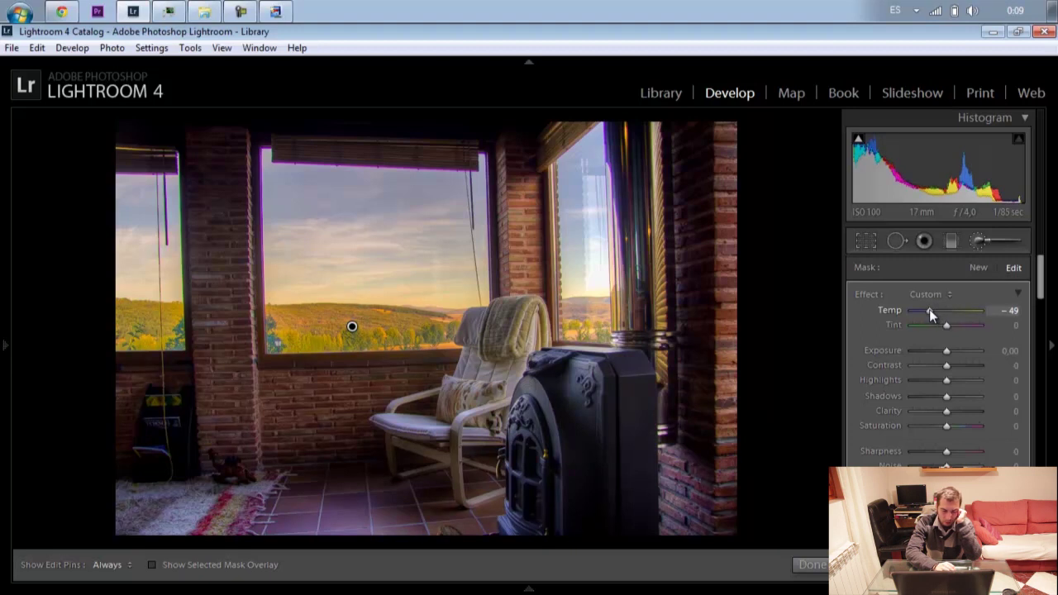
{"action": "left_click_drag", "start_coordinate": [928, 309], "coordinate": [931, 309]}
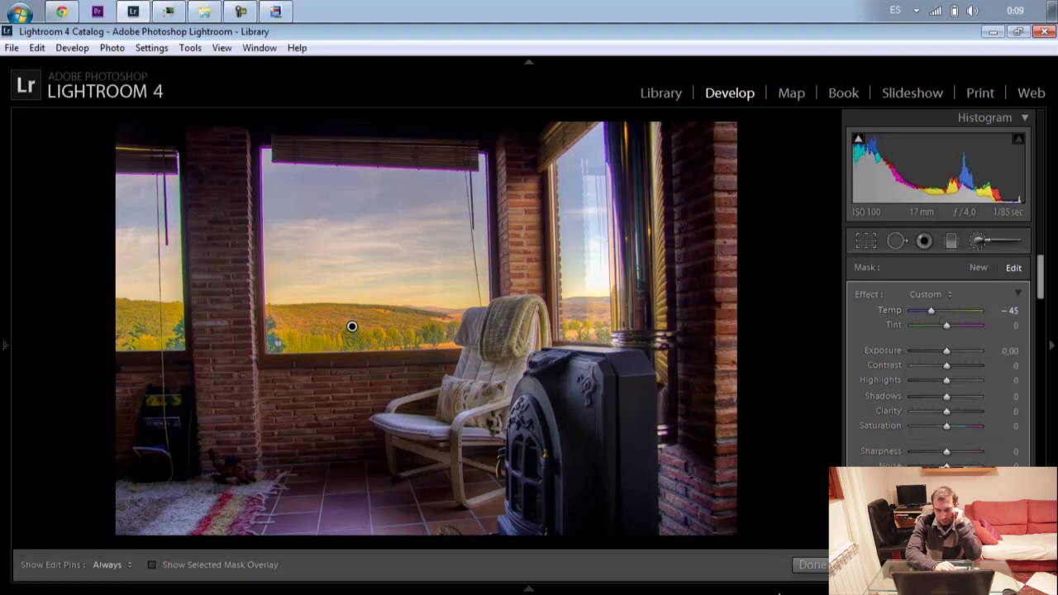
{"action": "left_click", "coordinate": [812, 563]}
{"action": "left_click_drag", "start_coordinate": [1042, 301], "coordinate": [1040, 487]}
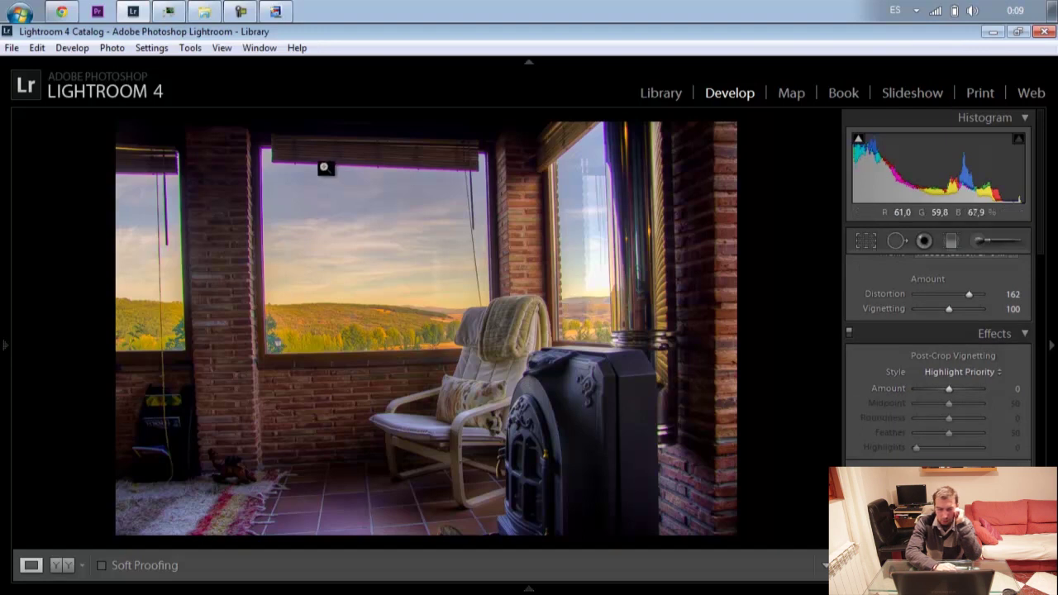
Step: At 1:1, sample the blind edge's purple fringe with the Defringe eyedropper (Amount 3, Hue 19/59)
{"action": "left_click", "coordinate": [324, 168]}
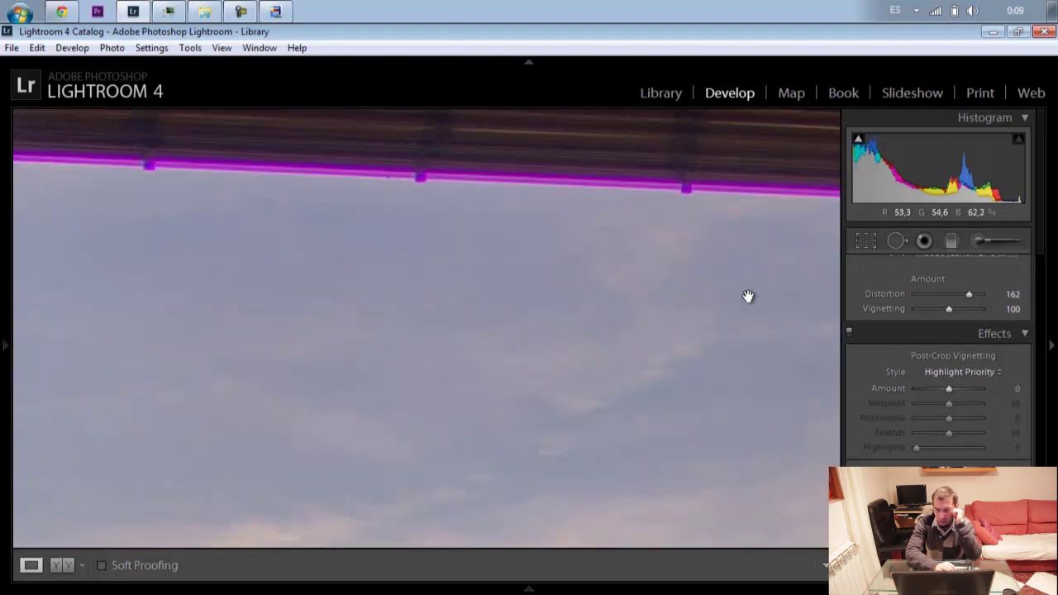
{"action": "scroll", "coordinate": [1011, 420], "scroll_direction": "down", "scroll_amount": 2}
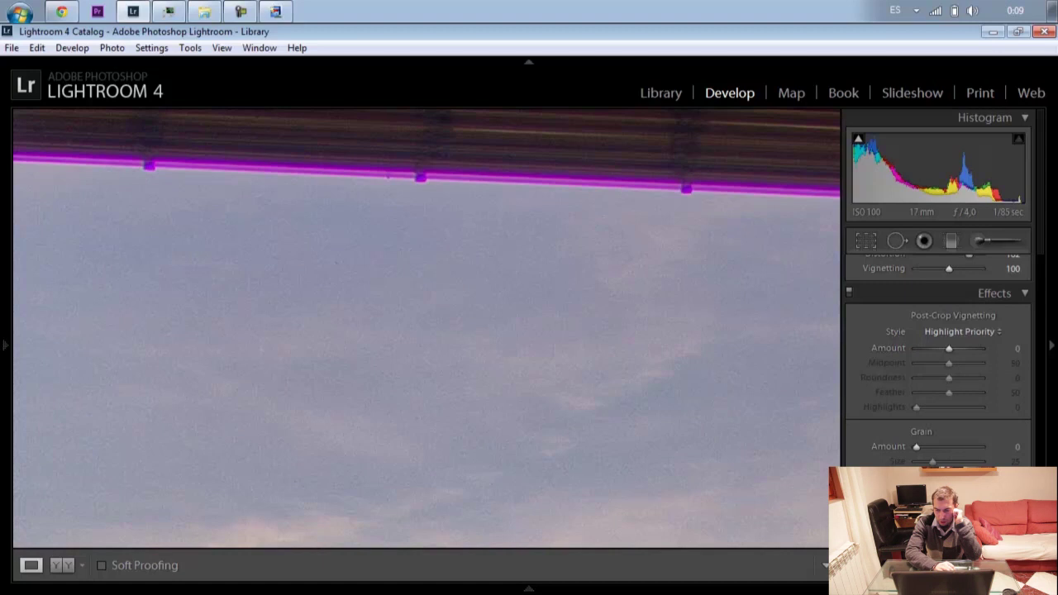
{"action": "scroll", "coordinate": [938, 372], "scroll_direction": "down", "scroll_amount": 5}
{"action": "scroll", "coordinate": [1013, 342], "scroll_direction": "up", "scroll_amount": 4}
{"action": "scroll", "coordinate": [933, 372], "scroll_direction": "up", "scroll_amount": 2}
{"action": "scroll", "coordinate": [933, 372], "scroll_direction": "up", "scroll_amount": 2}
{"action": "scroll", "coordinate": [932, 370], "scroll_direction": "up", "scroll_amount": 1}
{"action": "left_click", "coordinate": [933, 343]}
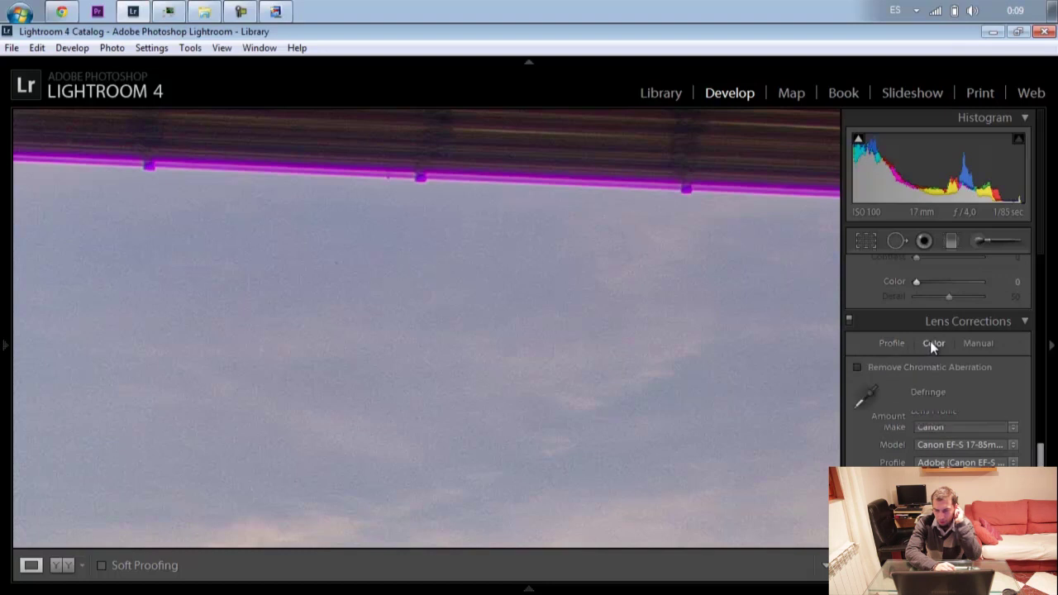
{"action": "left_click", "coordinate": [866, 393]}
{"action": "left_click", "coordinate": [485, 170]}
{"action": "left_click", "coordinate": [480, 165]}
{"action": "left_click", "coordinate": [468, 183]}
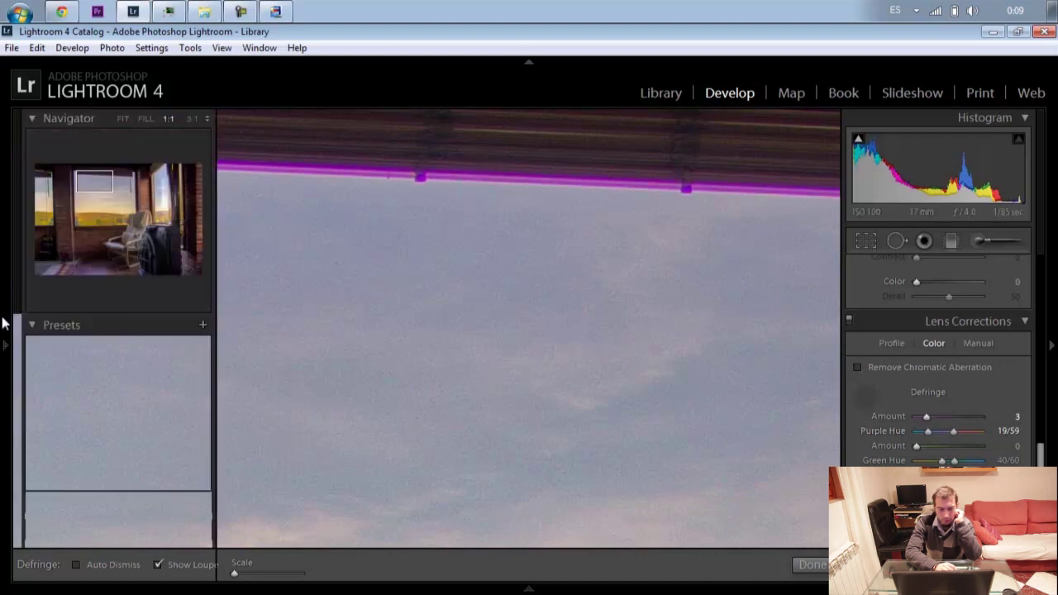
Step: Sample the brick column's green fringe and set purple Defringe Amount to 17
{"action": "left_click", "coordinate": [74, 210]}
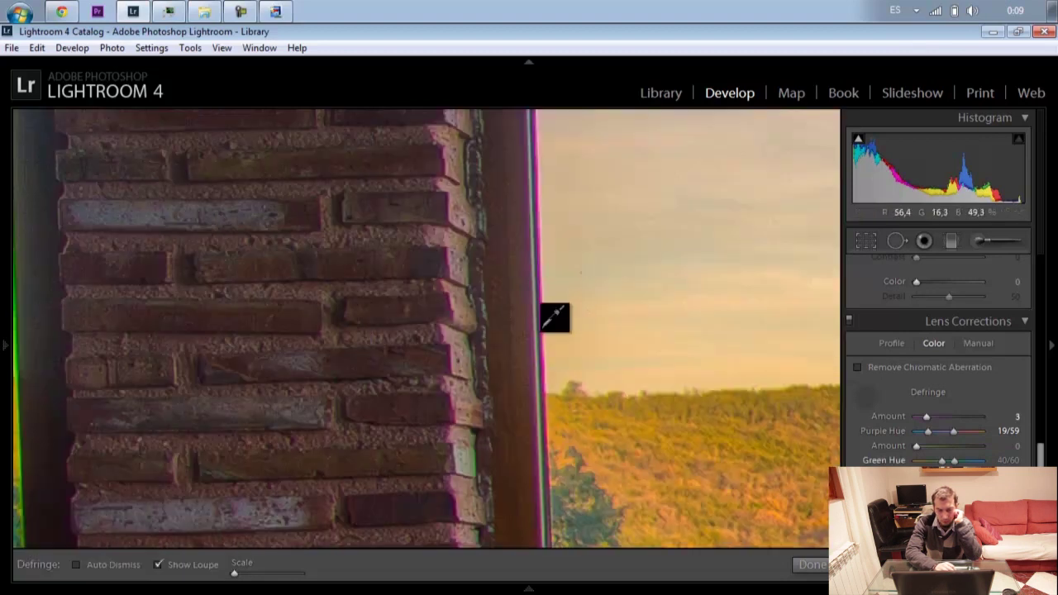
{"action": "left_click", "coordinate": [544, 327]}
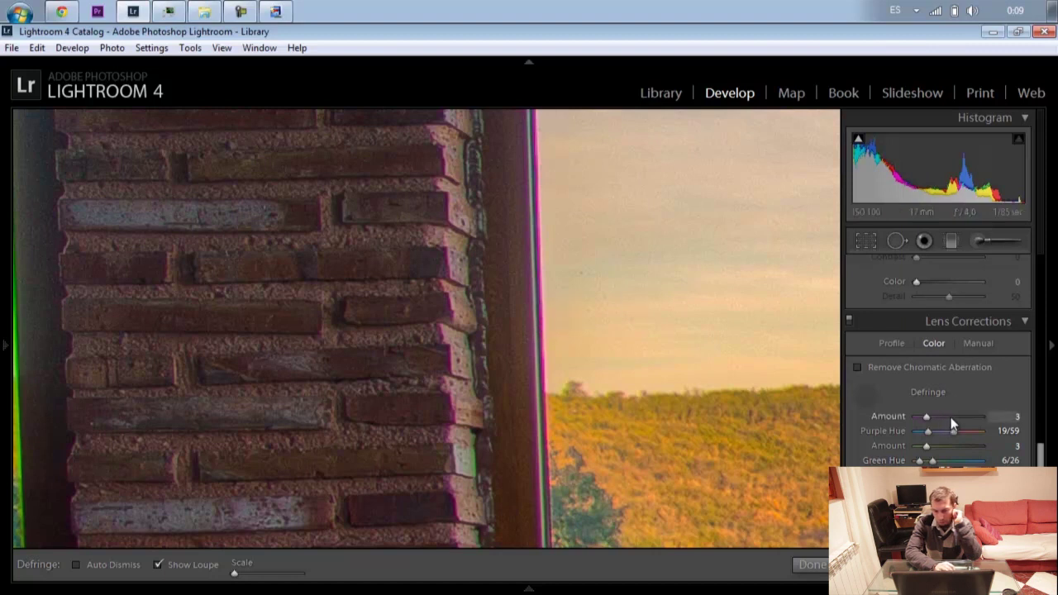
{"action": "left_click_drag", "start_coordinate": [924, 417], "coordinate": [953, 416]}
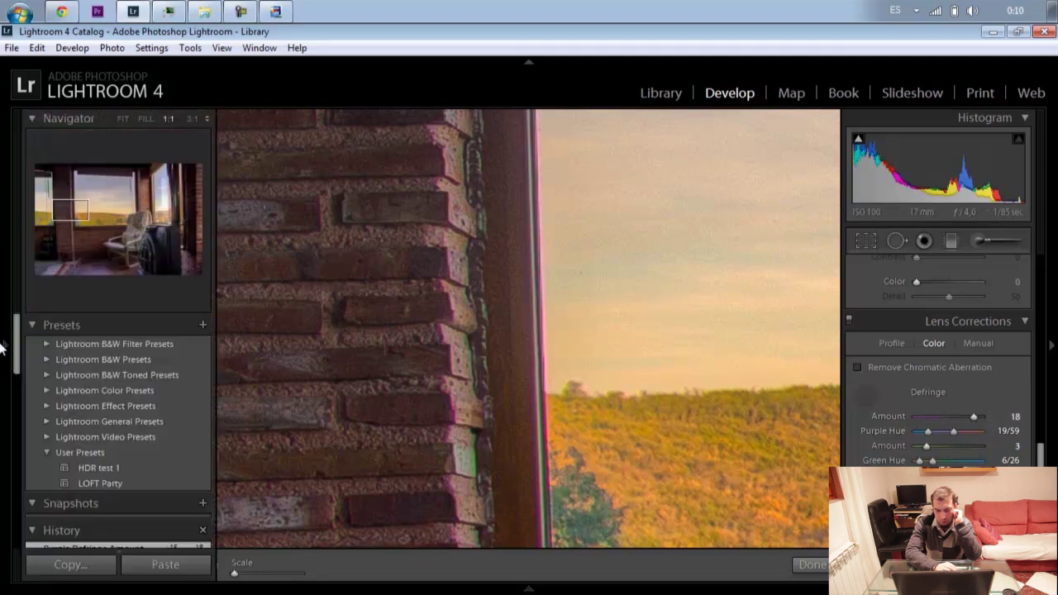
{"action": "left_click", "coordinate": [111, 201]}
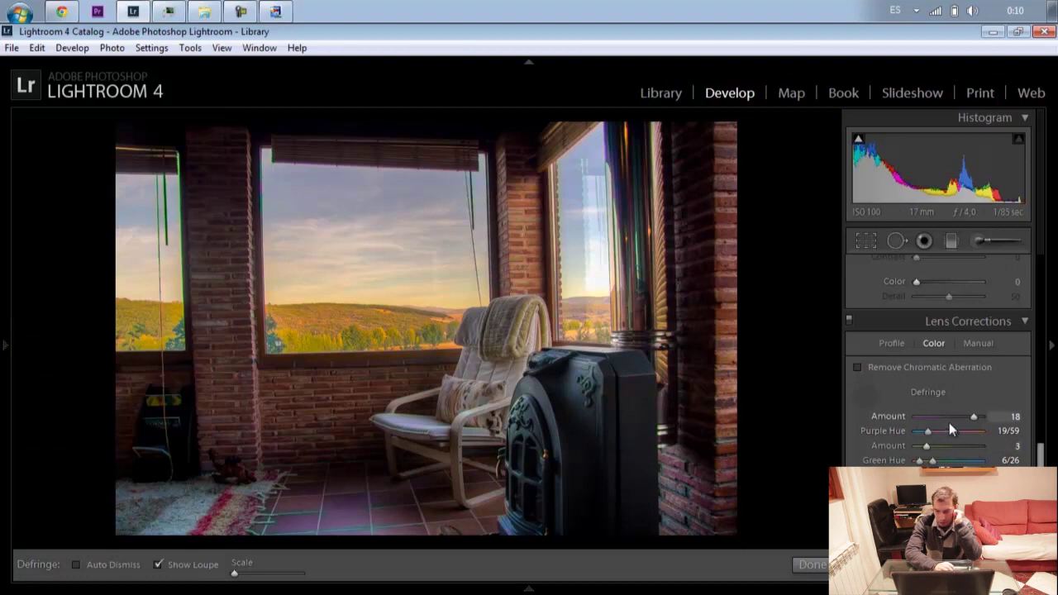
{"action": "mouse_move", "coordinate": [945, 420]}
{"action": "left_mouse_down"}
{"action": "mouse_move", "coordinate": [877, 427]}
{"action": "mouse_move", "coordinate": [981, 416]}
{"action": "left_mouse_up"}
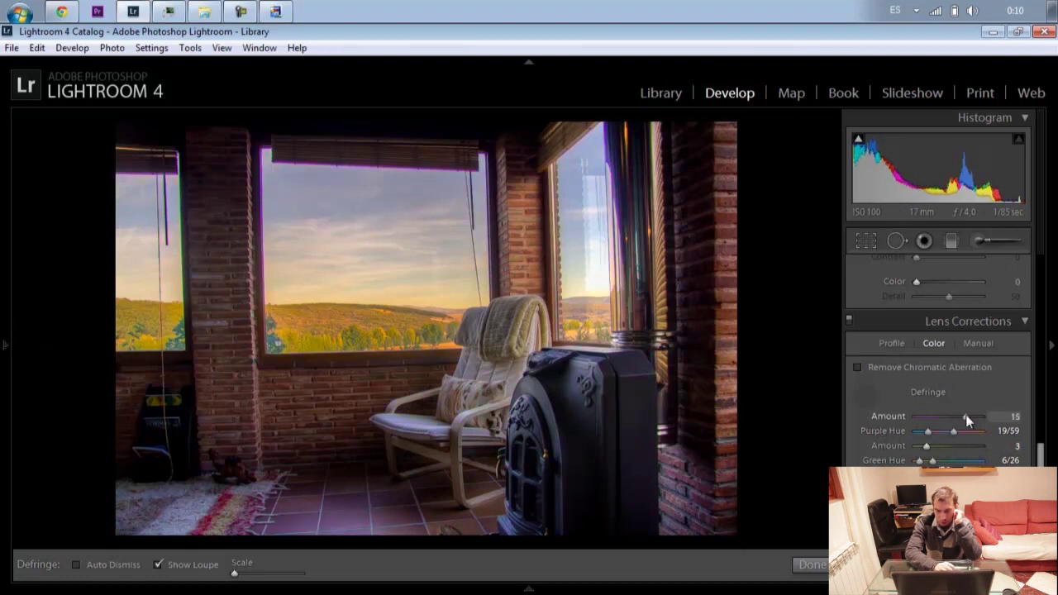
{"action": "left_click", "coordinate": [957, 426]}
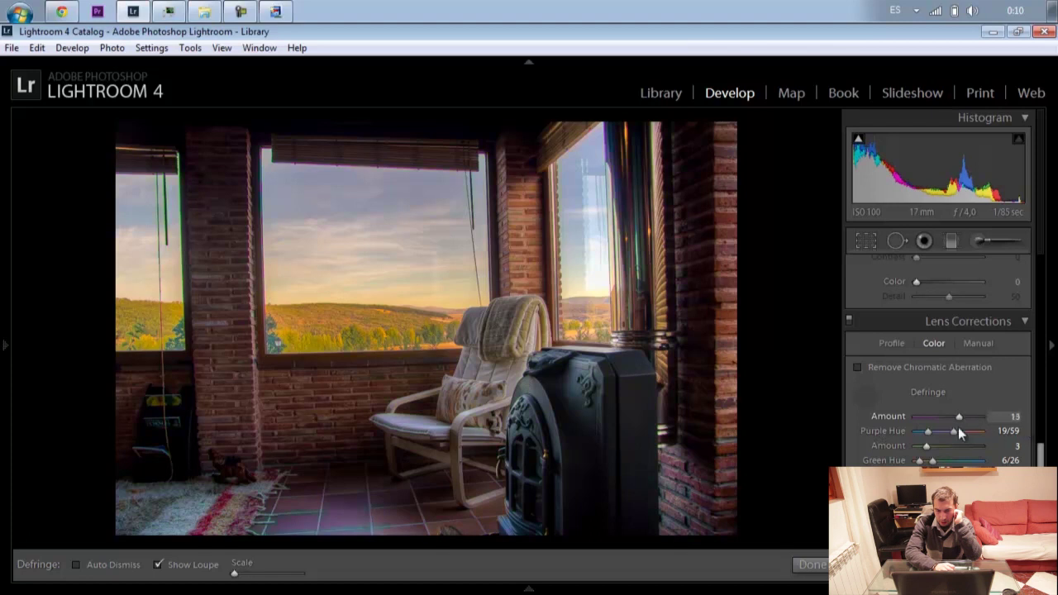
{"action": "left_click_drag", "start_coordinate": [955, 425], "coordinate": [972, 423]}
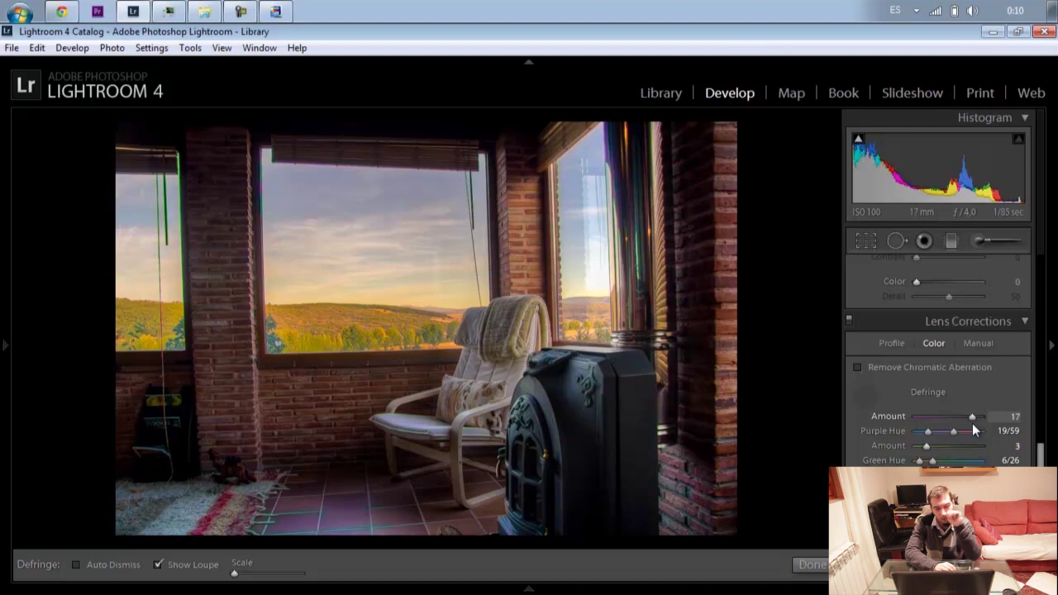
{"action": "left_click", "coordinate": [818, 566]}
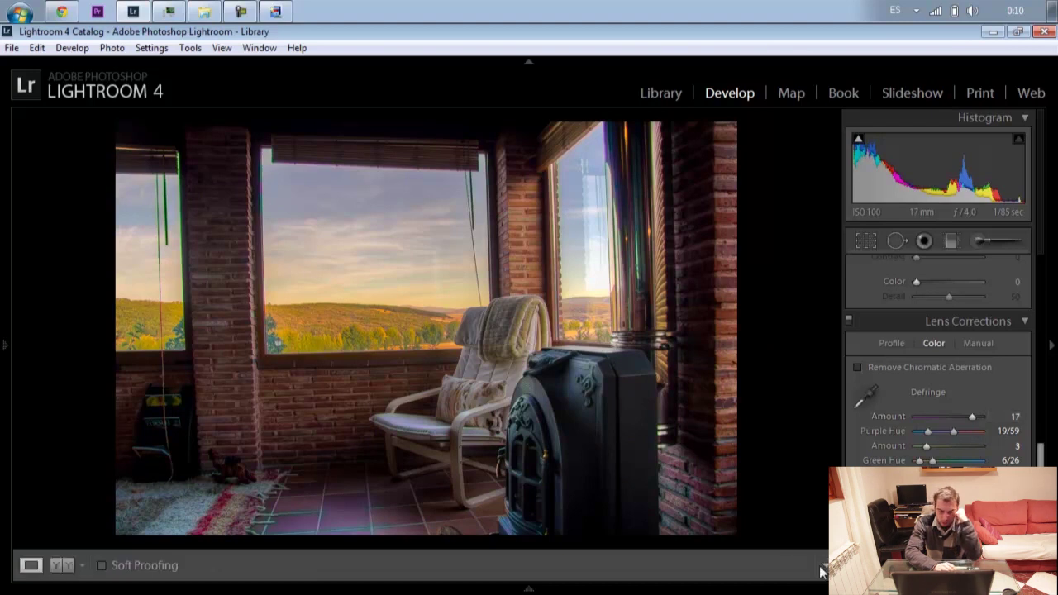
Step: Zoom into the stove and chair, then reset and test Sharpening Amount at 100
{"action": "left_click", "coordinate": [547, 456]}
{"action": "left_click", "coordinate": [547, 456]}
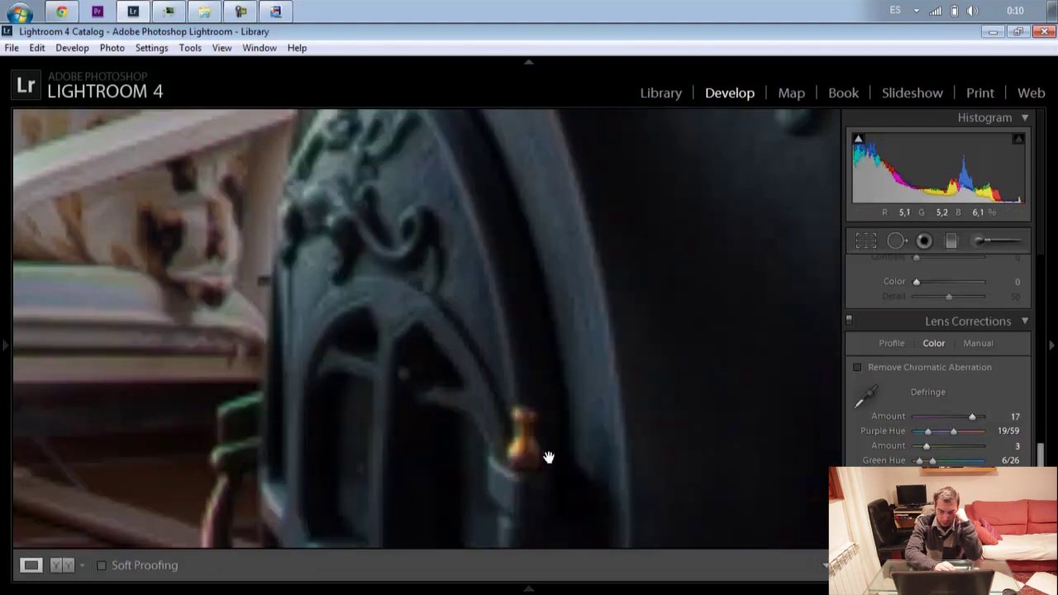
{"action": "mouse_move", "coordinate": [353, 361]}
{"action": "left_mouse_down"}
{"action": "mouse_move", "coordinate": [496, 331]}
{"action": "mouse_move", "coordinate": [664, 405]}
{"action": "left_mouse_up"}
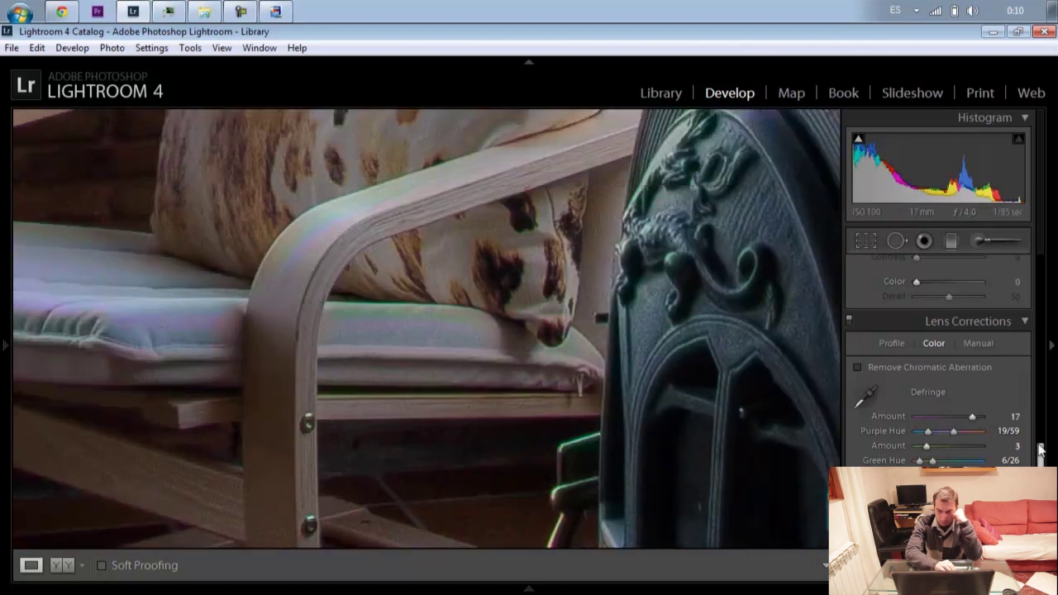
{"action": "left_click_drag", "start_coordinate": [1041, 454], "coordinate": [1031, 349]}
{"action": "scroll", "coordinate": [1031, 349], "scroll_direction": "down", "scroll_amount": 4}
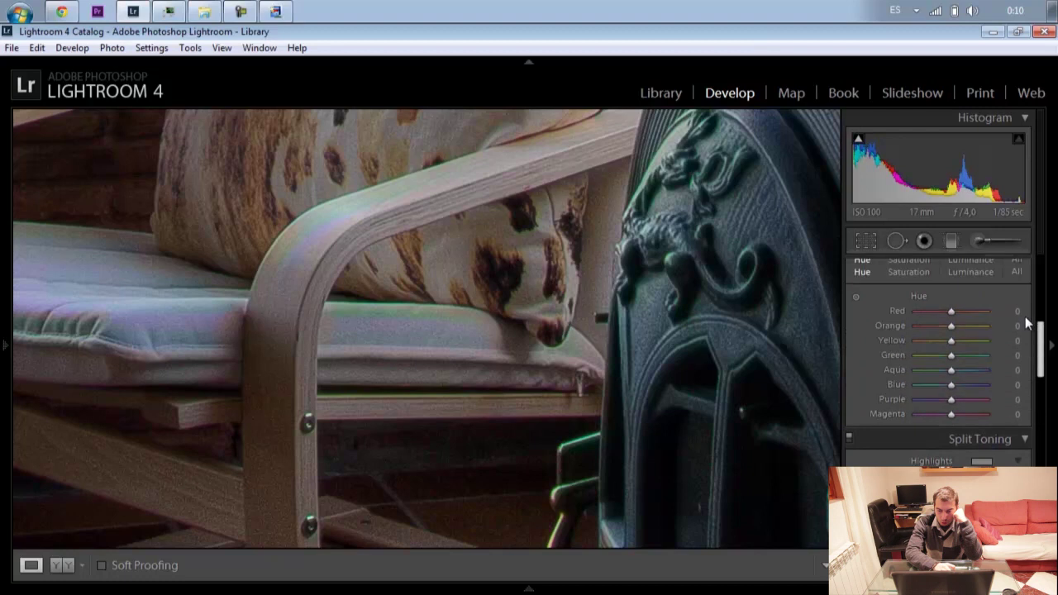
{"action": "scroll", "coordinate": [1031, 348], "scroll_direction": "down", "scroll_amount": 6}
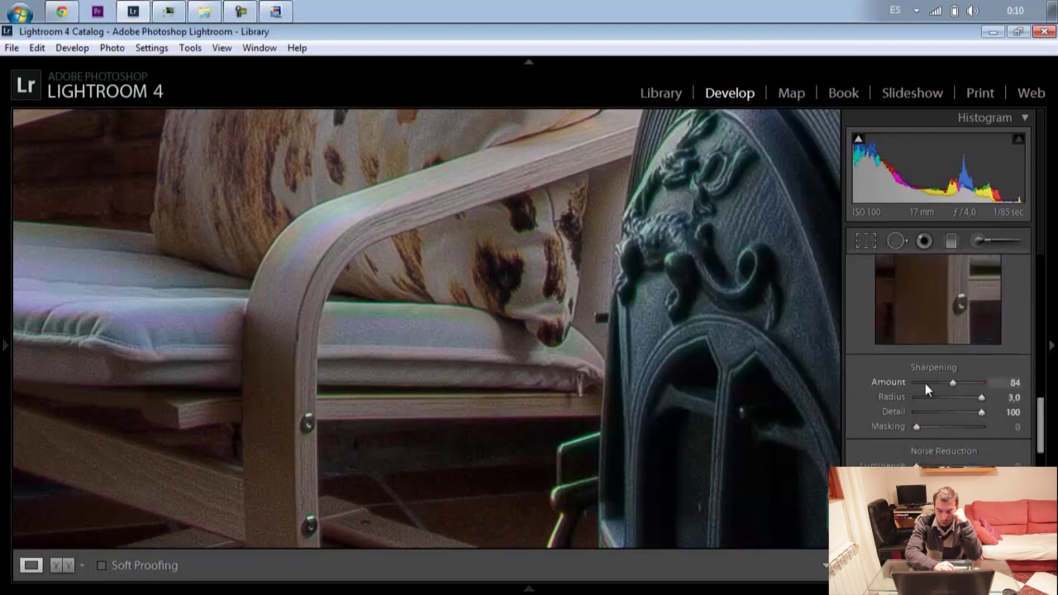
{"action": "double_click", "coordinate": [955, 385]}
{"action": "left_click_drag", "start_coordinate": [948, 382], "coordinate": [948, 385]}
Step: Set Sharpening Amount 75, Radius 3.0 and Detail 100, viewing the whole room
{"action": "double_click", "coordinate": [979, 397]}
{"action": "double_click", "coordinate": [978, 409]}
{"action": "left_click", "coordinate": [981, 398]}
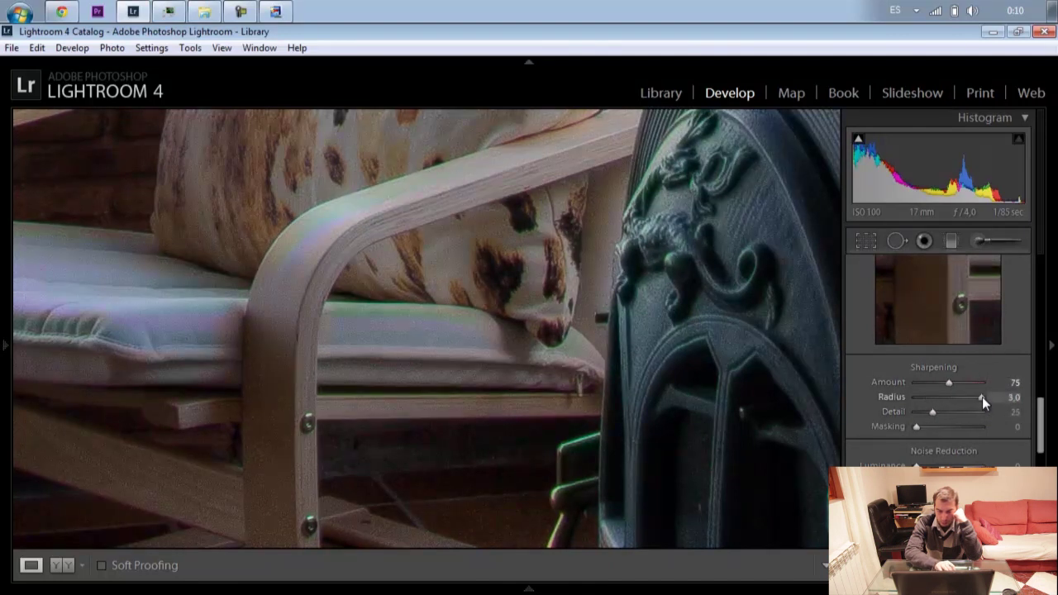
{"action": "left_click", "coordinate": [982, 412]}
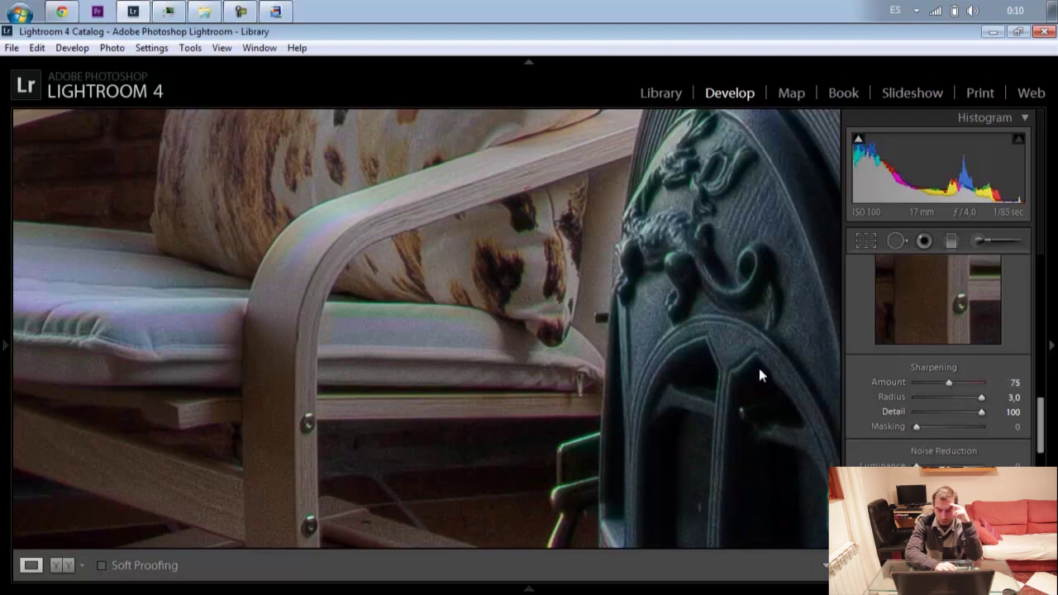
{"action": "left_click", "coordinate": [663, 307]}
{"action": "left_click", "coordinate": [662, 306]}
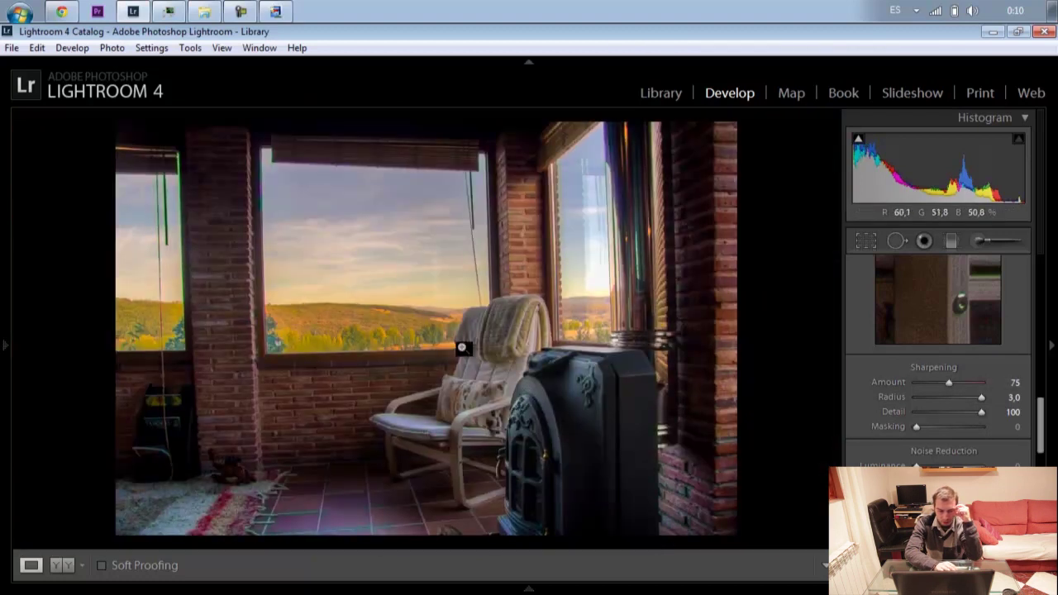
Step: Check the stove at 1:1, return to full view, and collapse the top module strip
{"action": "left_click", "coordinate": [625, 454]}
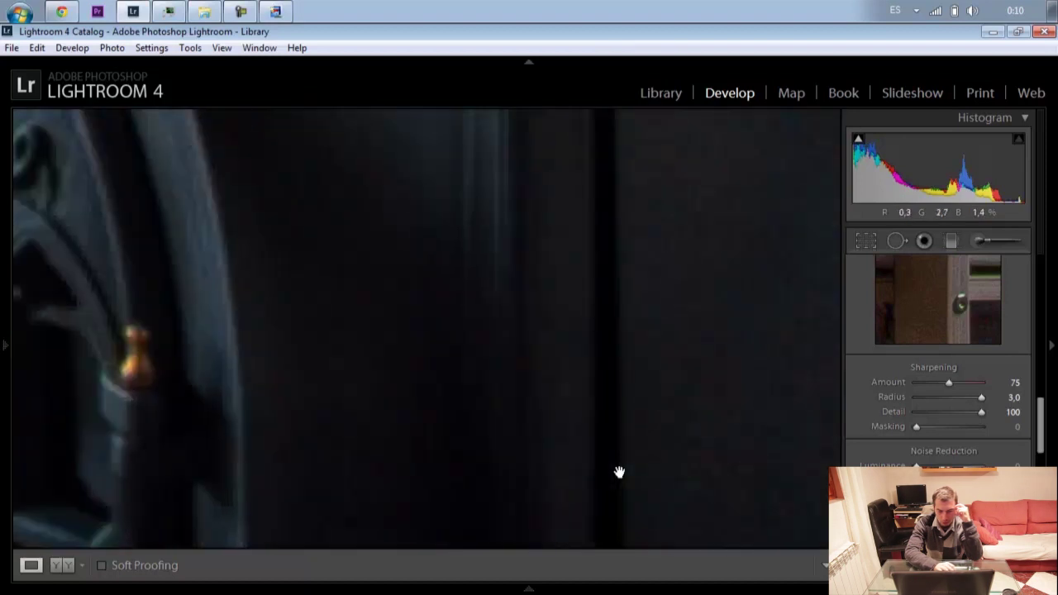
{"action": "left_click", "coordinate": [608, 411]}
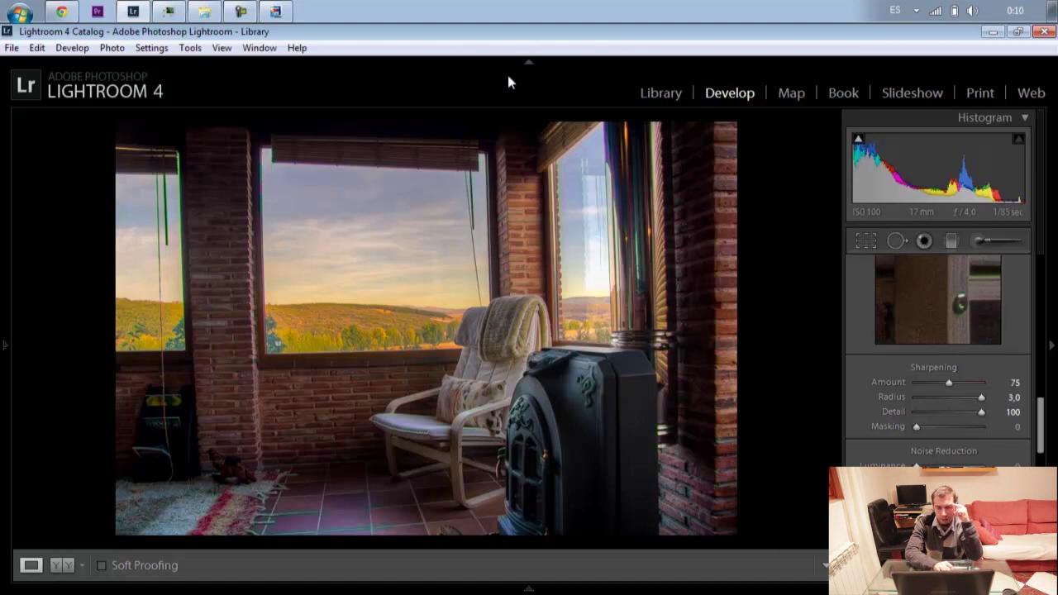
{"action": "left_click", "coordinate": [528, 62]}
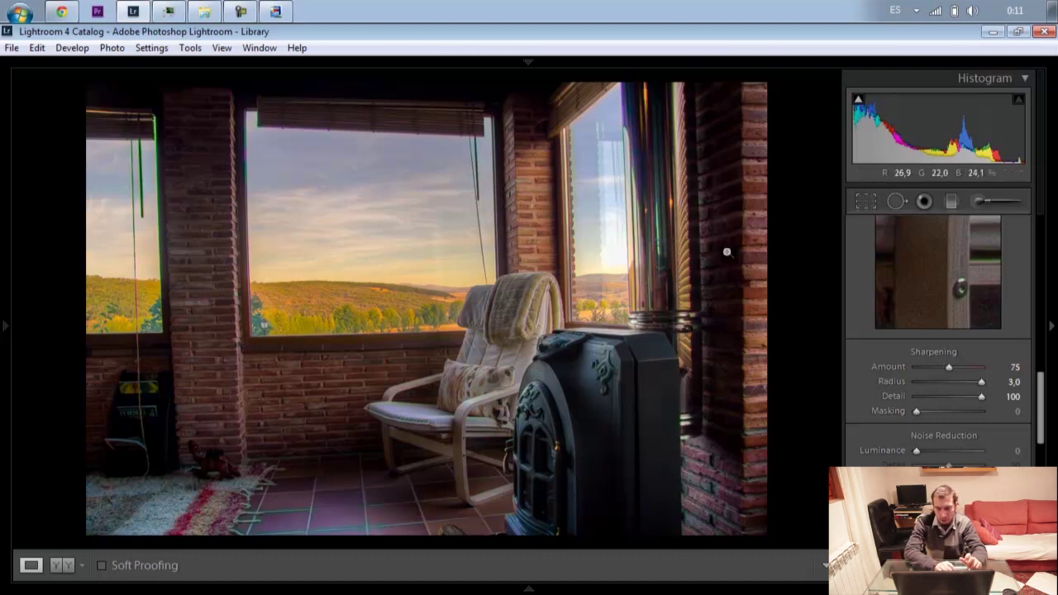
Step: Rotate the sunroom photo slightly with the Crop Overlay to straighten it, then apply the crop
{"action": "left_click", "coordinate": [865, 203]}
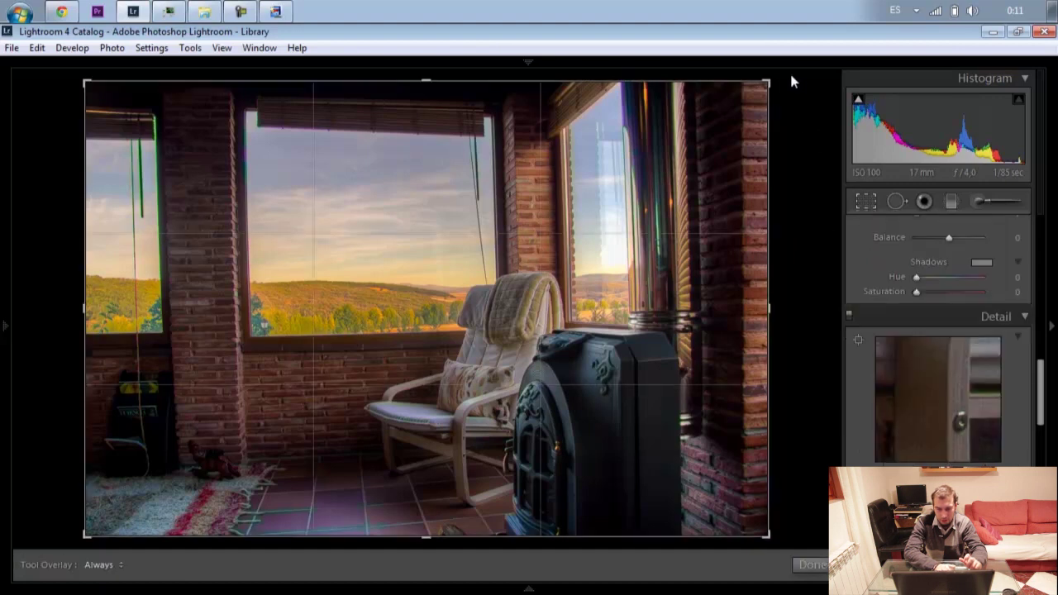
{"action": "mouse_move", "coordinate": [780, 77]}
{"action": "left_mouse_down"}
{"action": "mouse_move", "coordinate": [792, 81]}
{"action": "mouse_move", "coordinate": [786, 73]}
{"action": "left_mouse_up"}
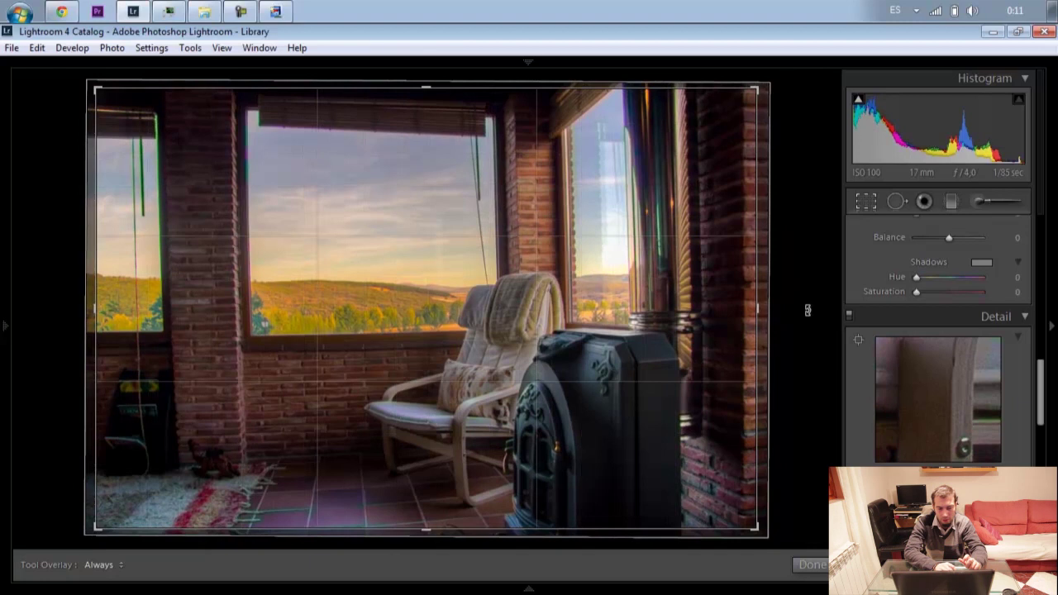
{"action": "left_click", "coordinate": [813, 565]}
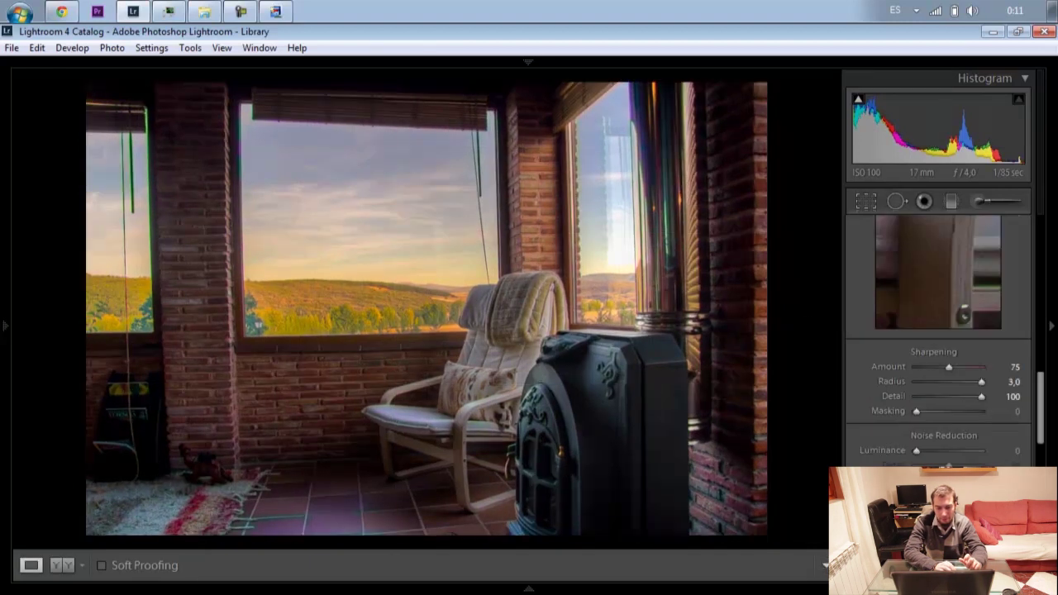